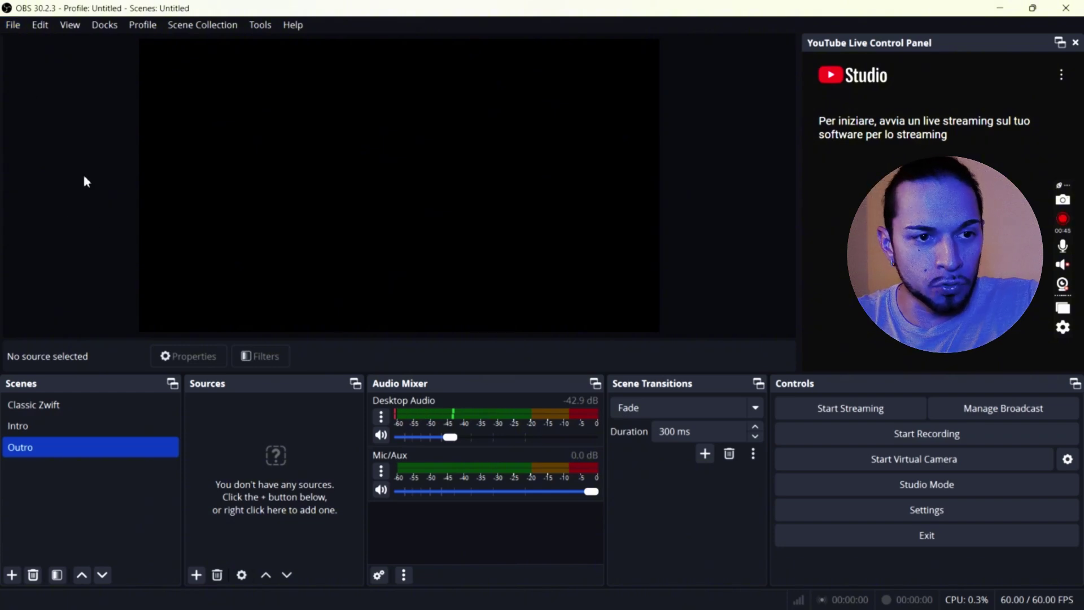
- Open OBS Settings to the Stream page showing the YouTube - RTMPS service and connected account
left_click(12, 26)
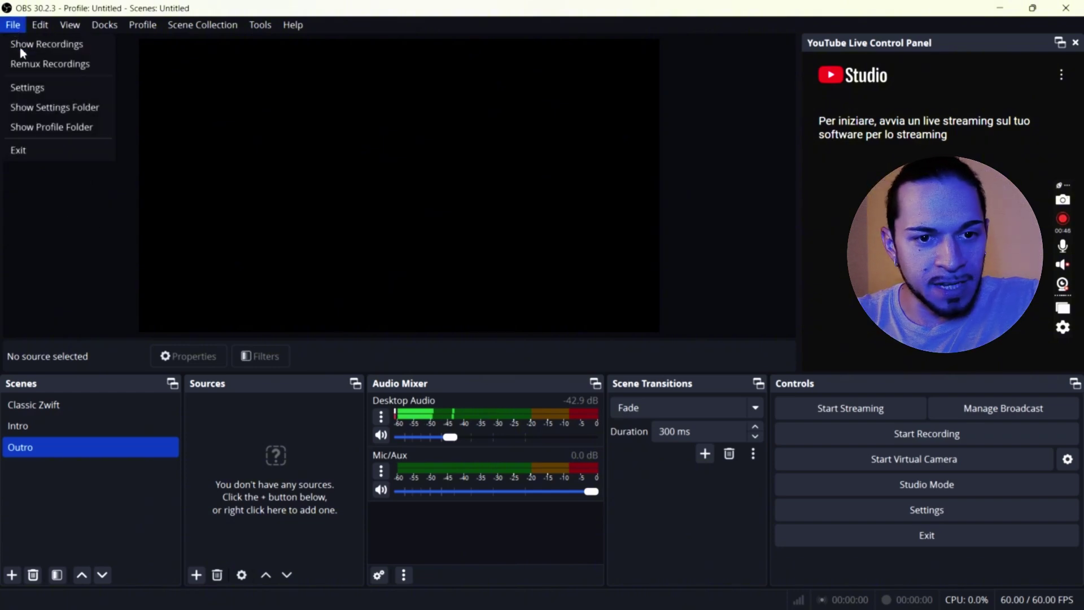
left_click(42, 94)
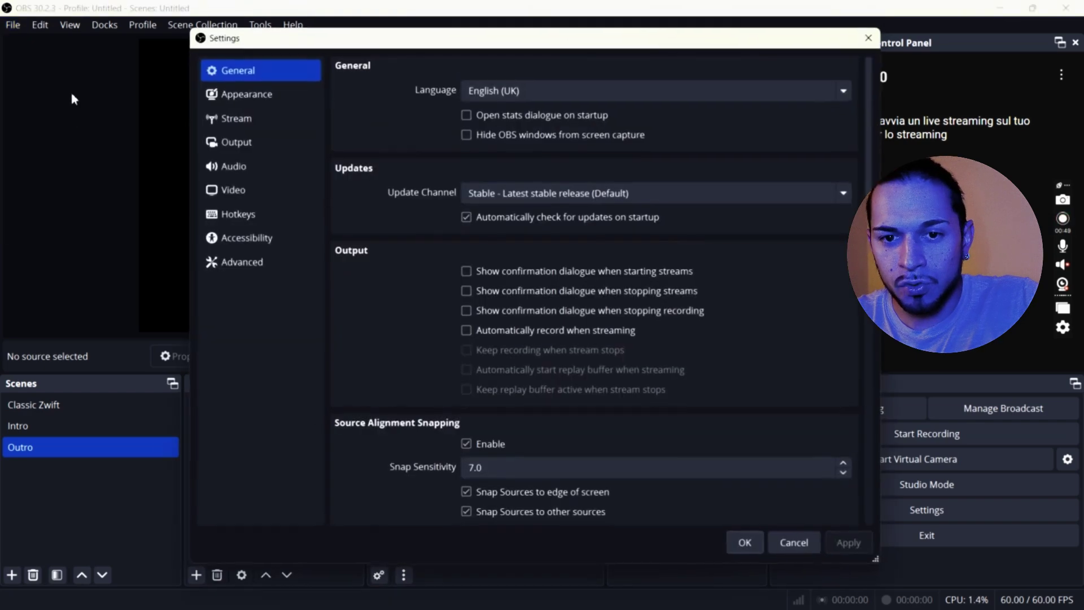
left_click(276, 121)
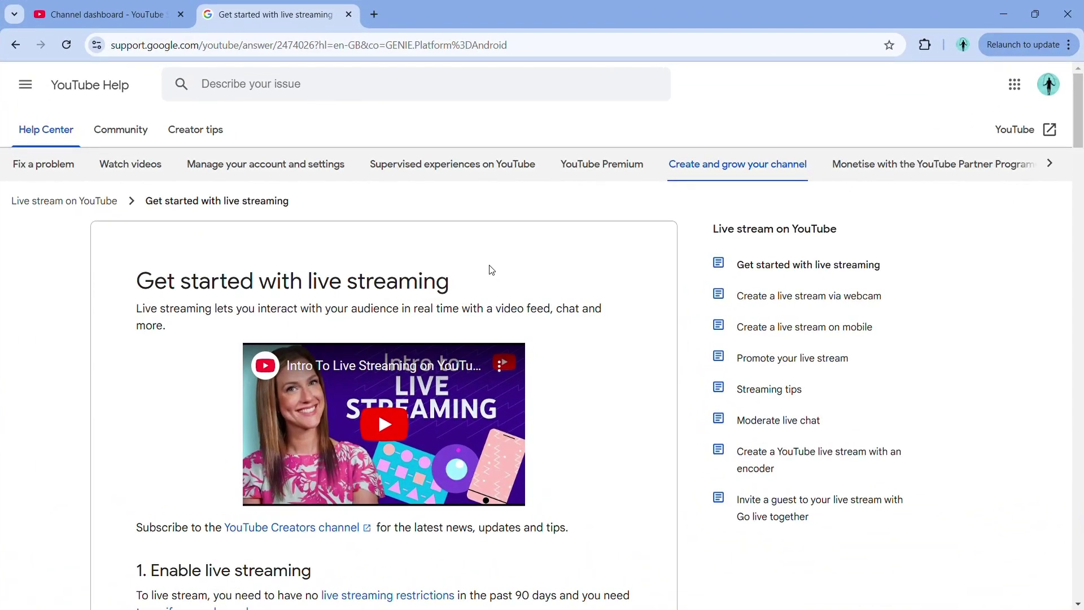
- Scroll the 'Get started with live streaming' help article down to its live chat tips
scroll(492, 270, "down", 2)
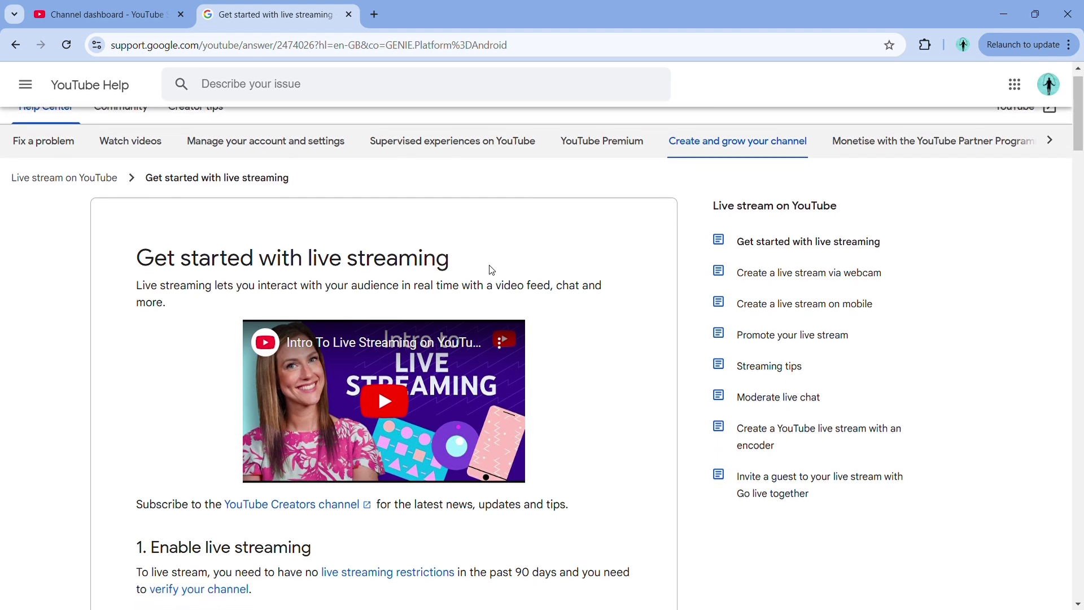
scroll(491, 270, "down", 1)
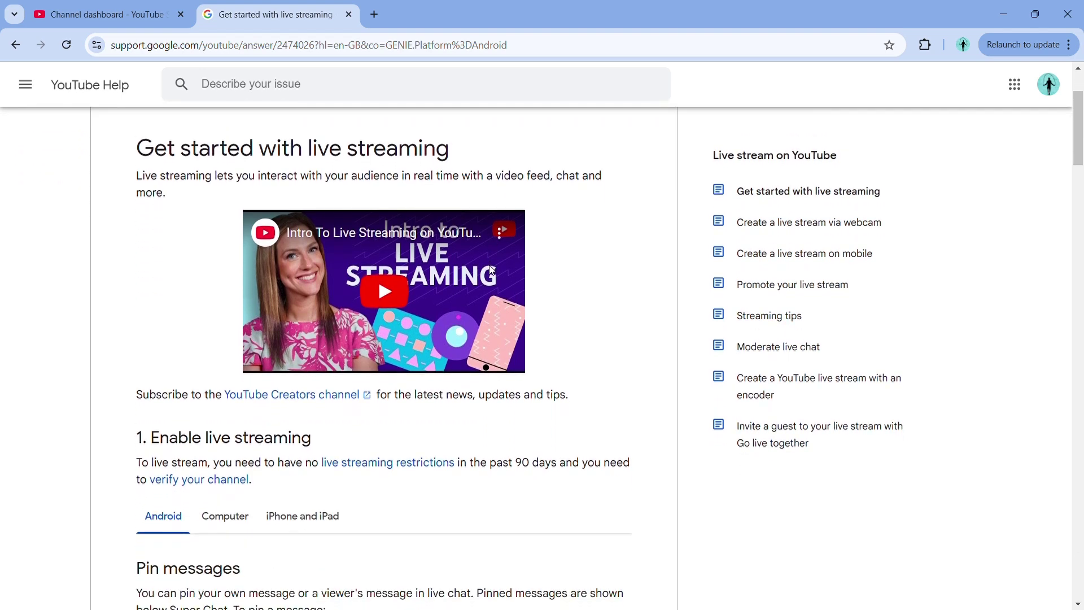
scroll(491, 270, "down", 3)
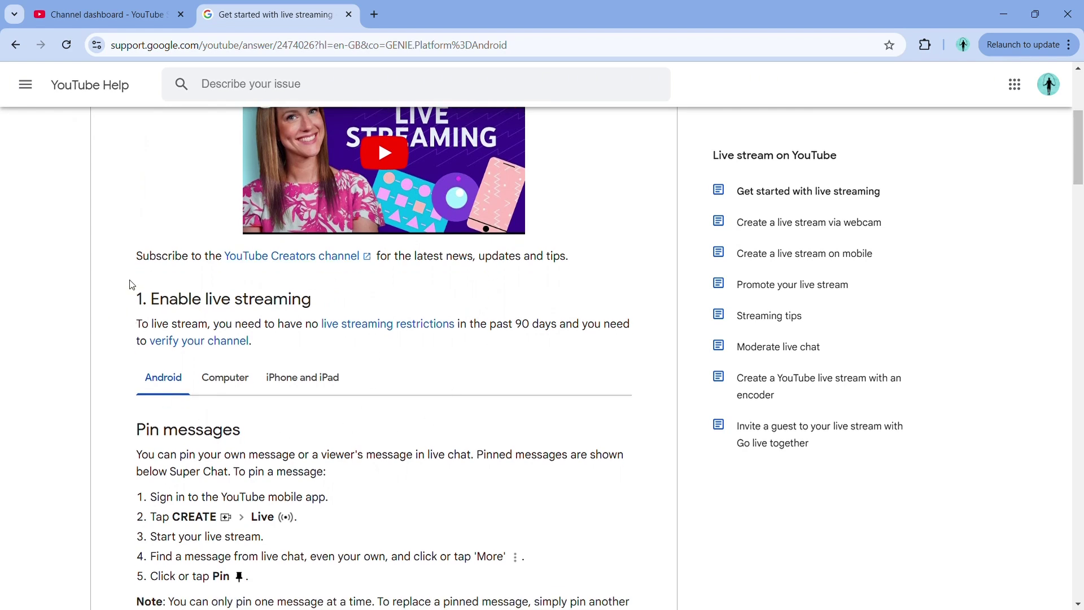
scroll(263, 448, "down", 4)
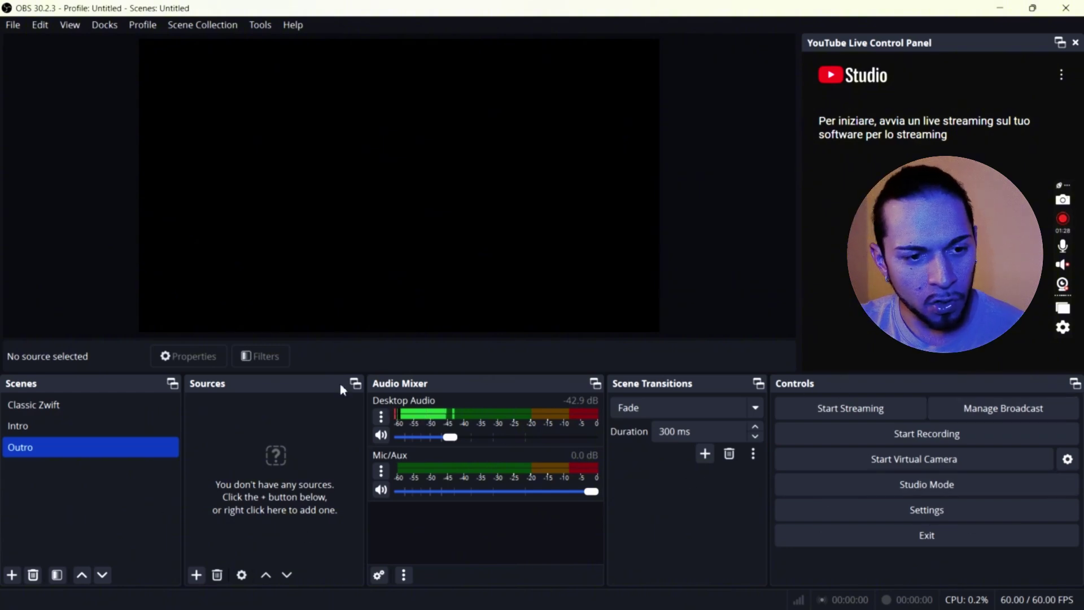
- Create a new empty scene called 'Zwift Test'
left_click(12, 575)
type("Zwi")
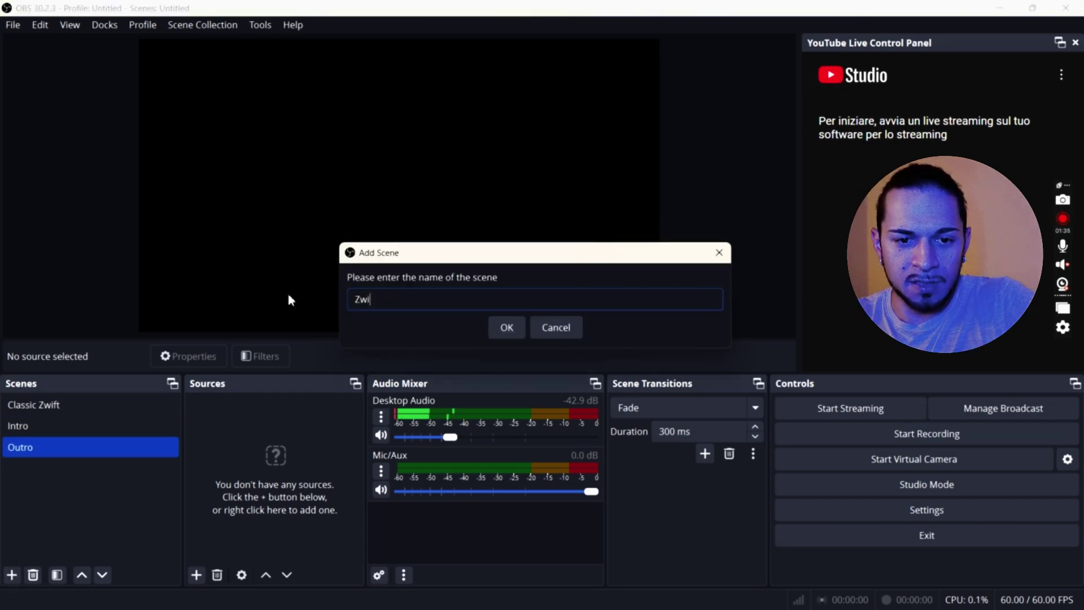
type("ft Te")
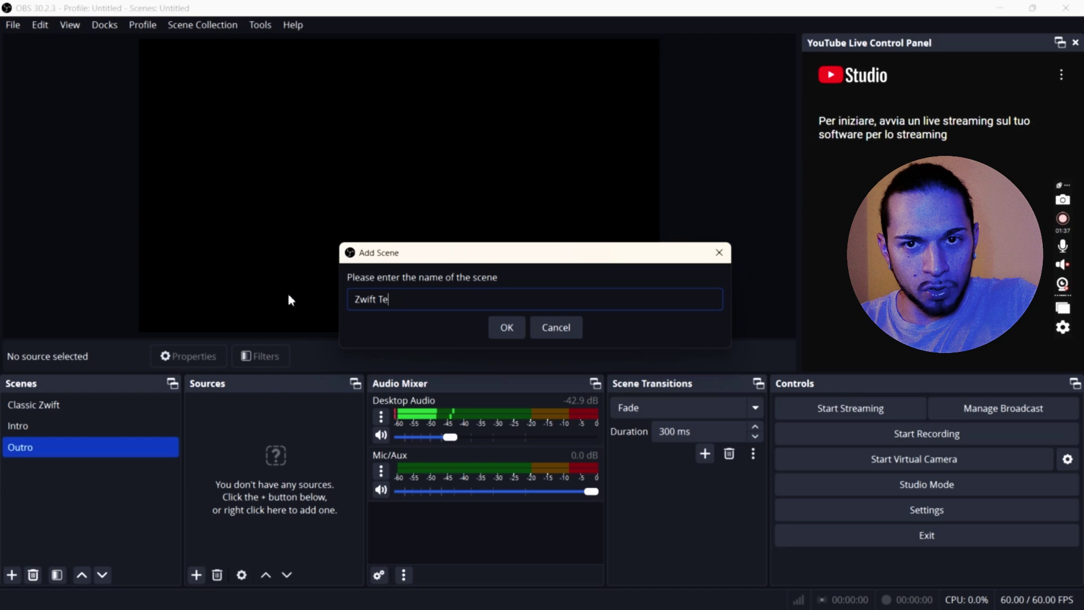
type("st")
left_click(504, 328)
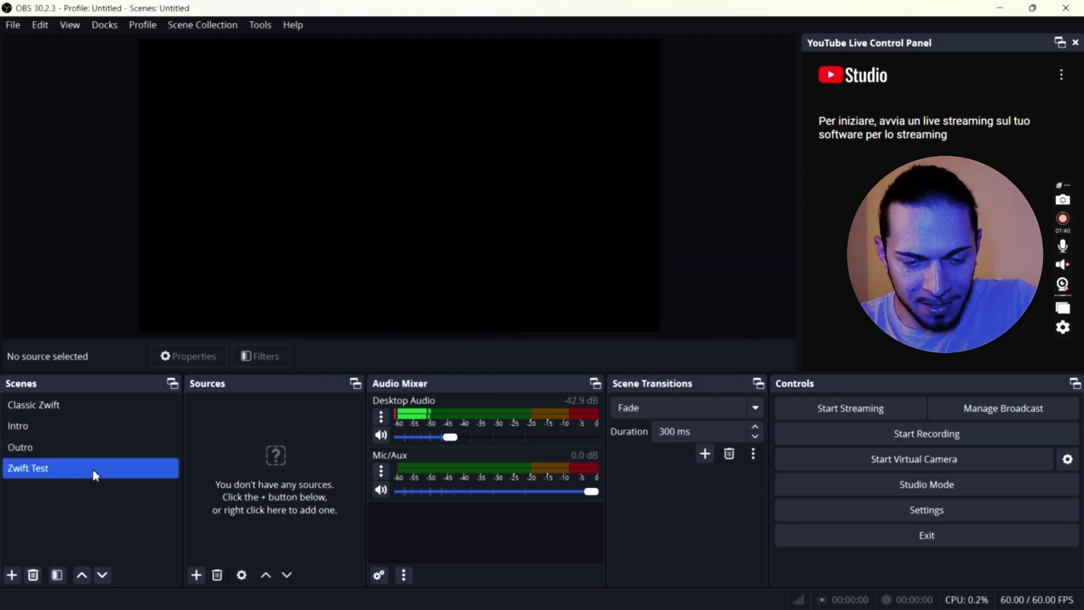
- Add a Display Capture source named 'Zwift Screen' with default properties
left_click(197, 575)
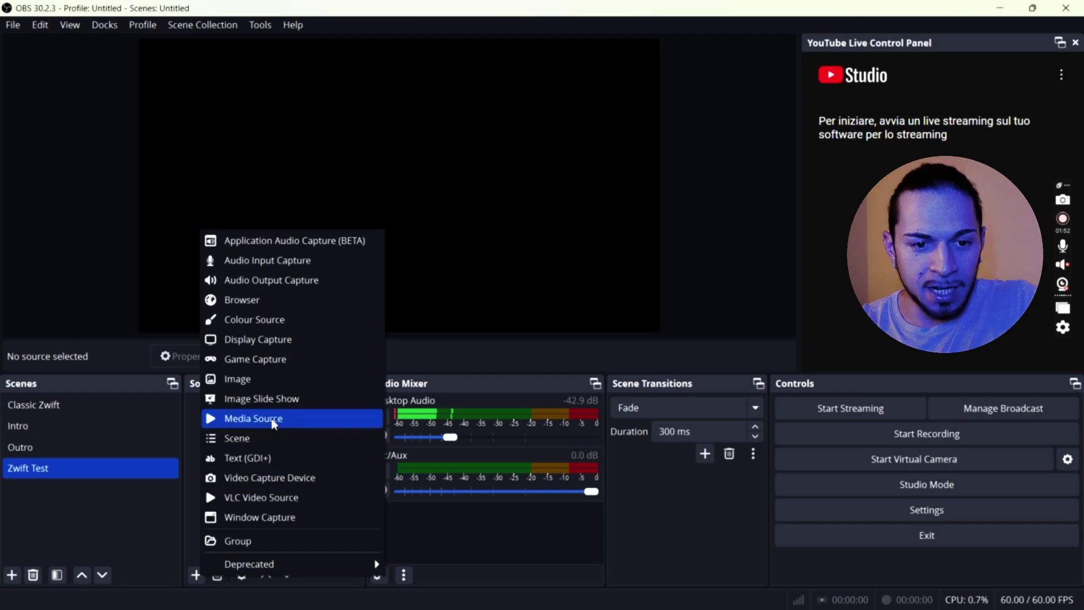
left_click(276, 339)
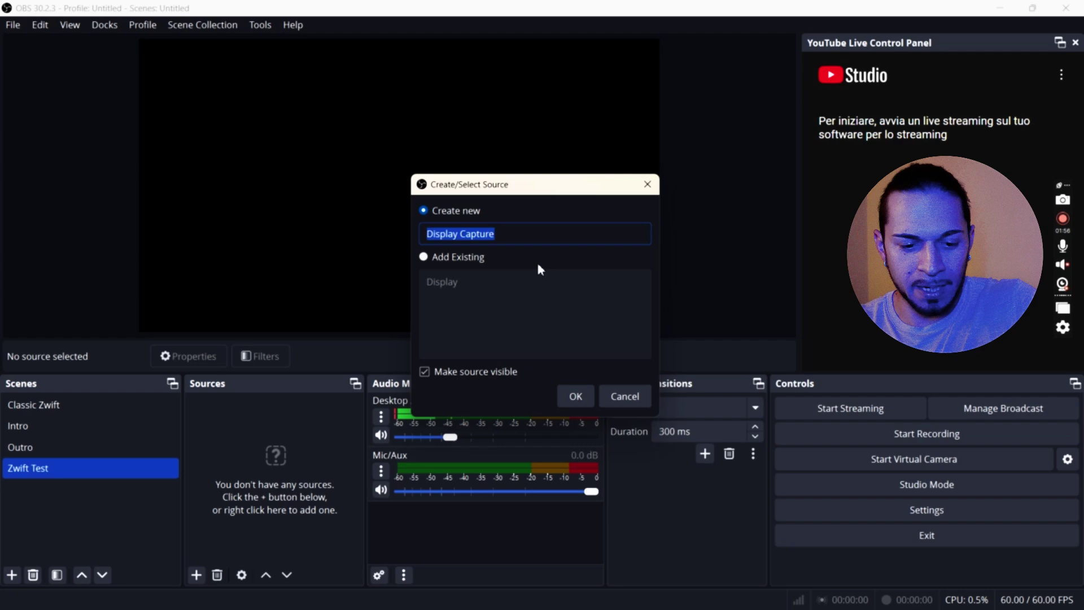
key("BackSpace")
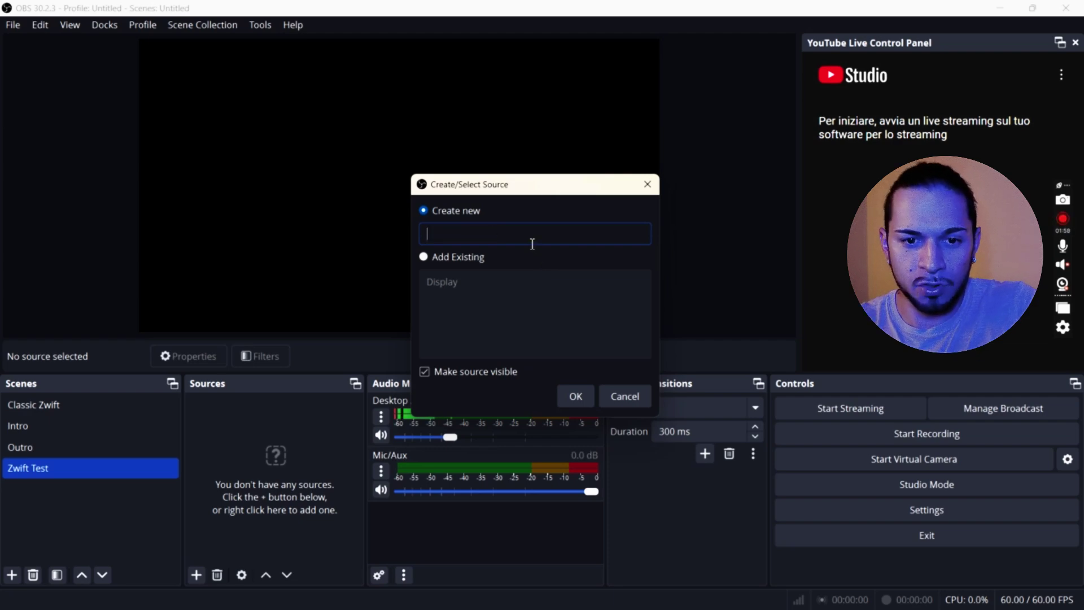
type("Zwift Screen")
key("Return")
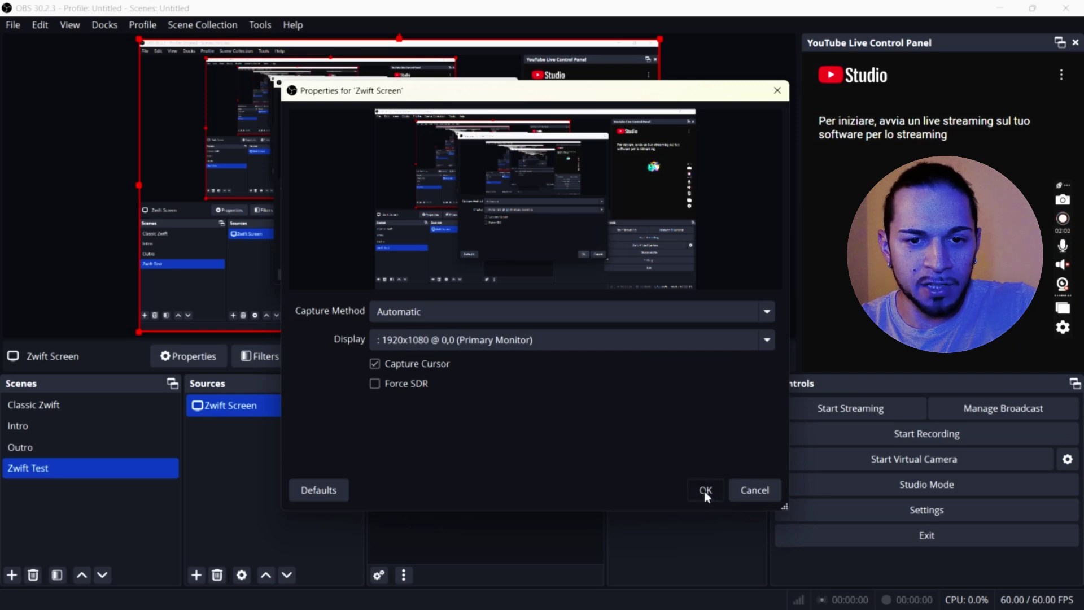
left_click(706, 491)
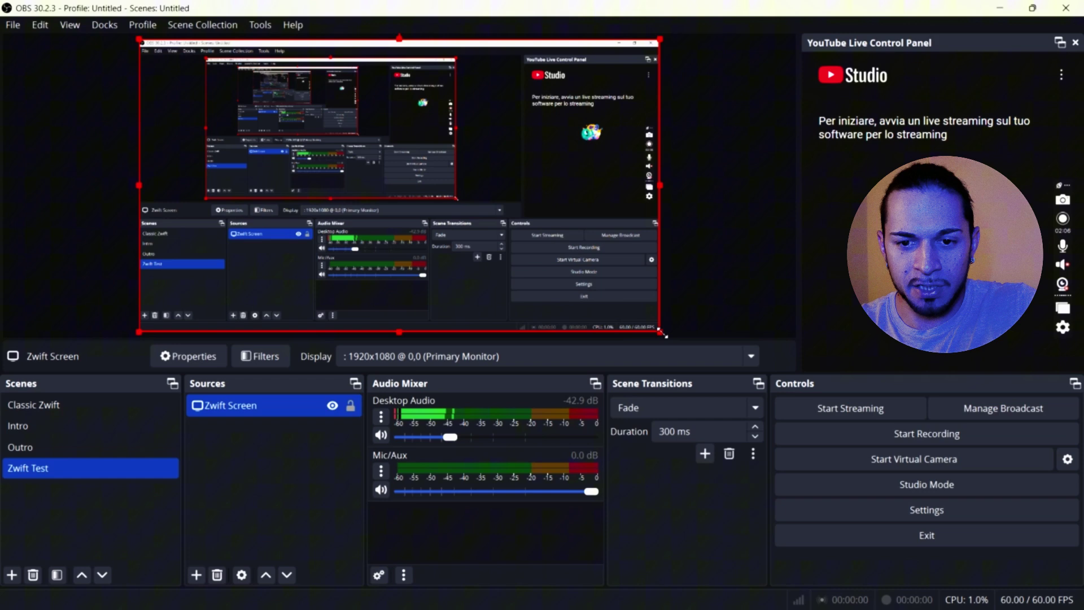
- Stretch the Zwift Screen capture to fill the whole canvas and lock it
left_click_drag(662, 333, 506, 245)
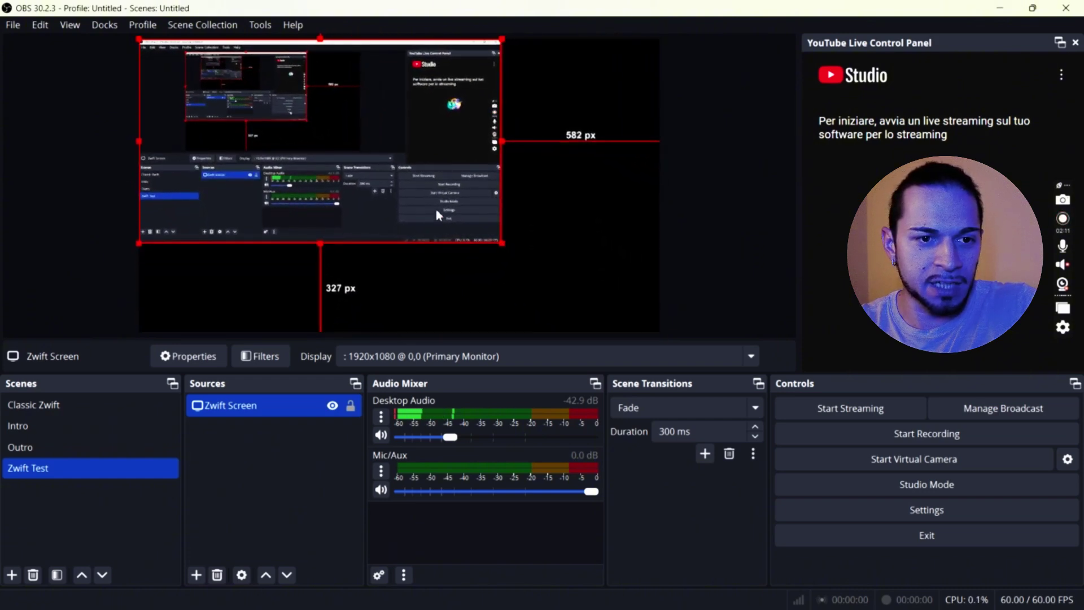
mouse_move(438, 215)
left_mouse_down()
mouse_move(518, 253)
mouse_move(423, 210)
mouse_move(437, 215)
left_mouse_up()
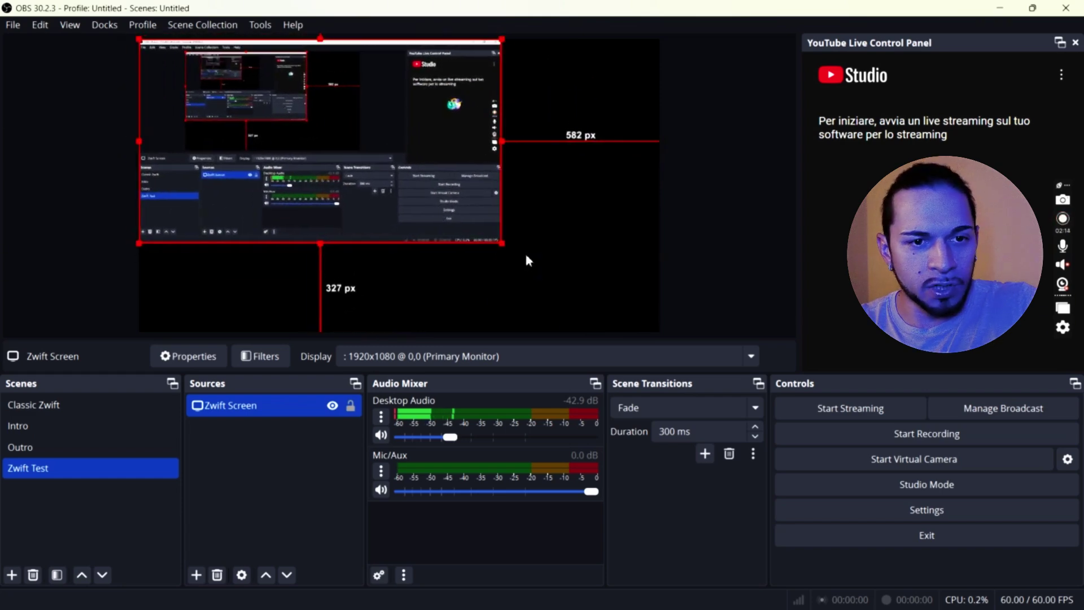
left_click_drag(504, 246, 660, 332)
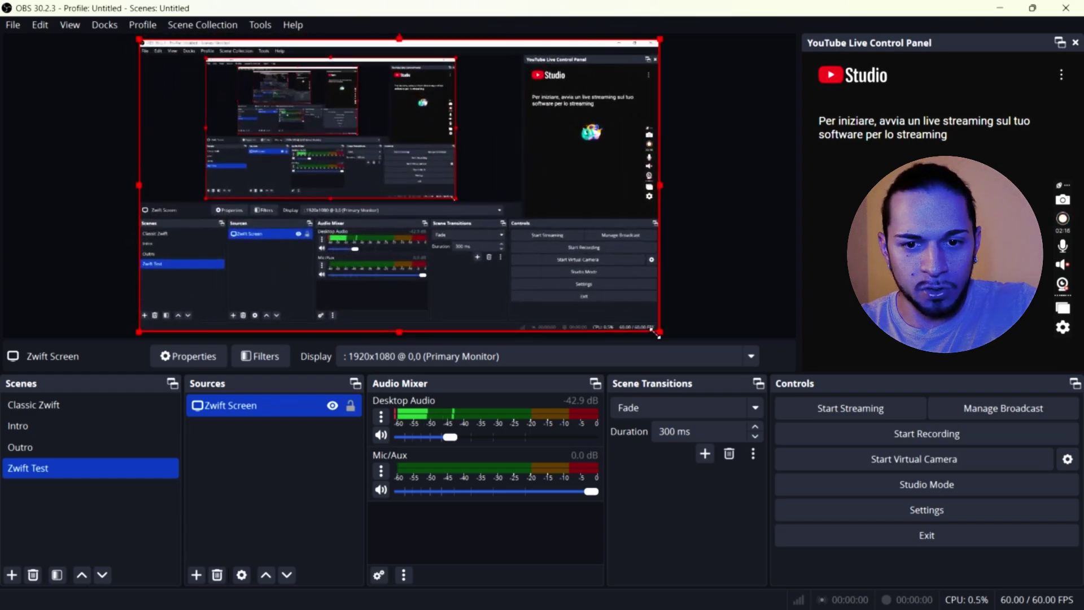
left_click(350, 407)
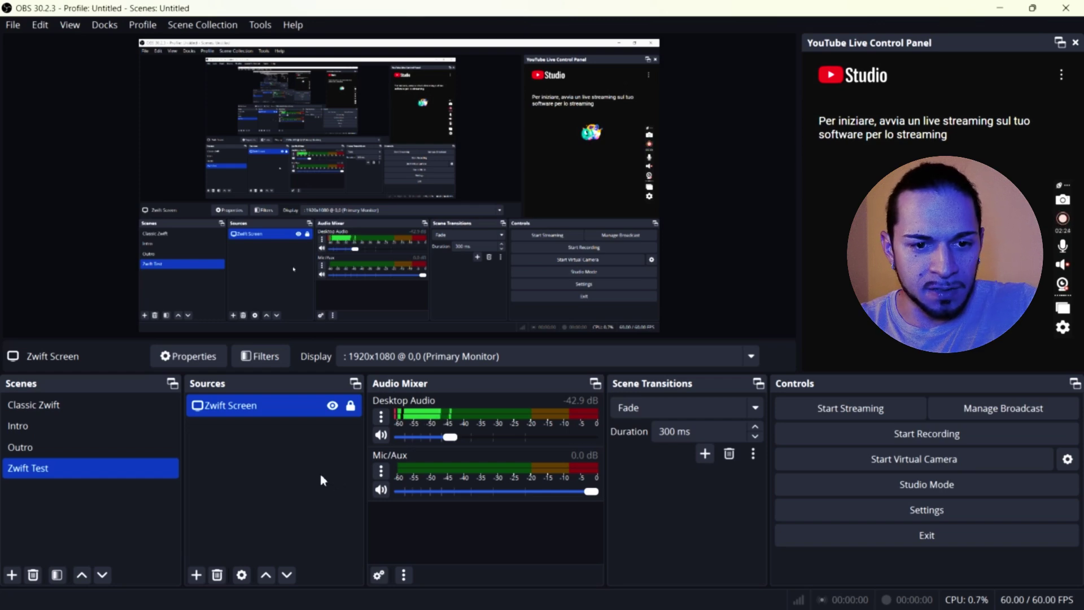
- Add a Video Capture Device source for the webcam with default properties
left_click(197, 575)
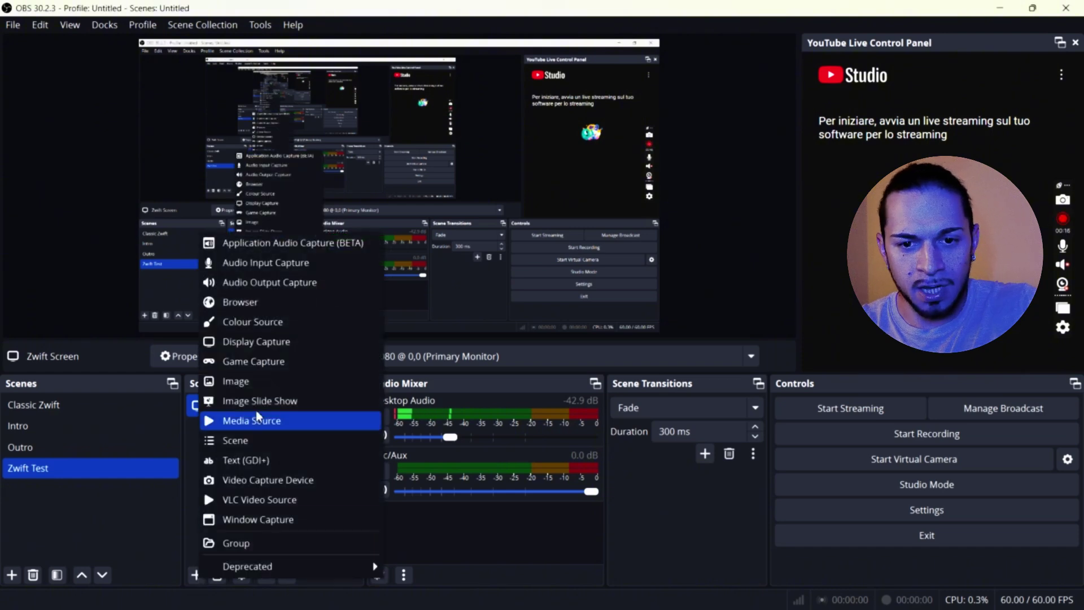
left_click(286, 481)
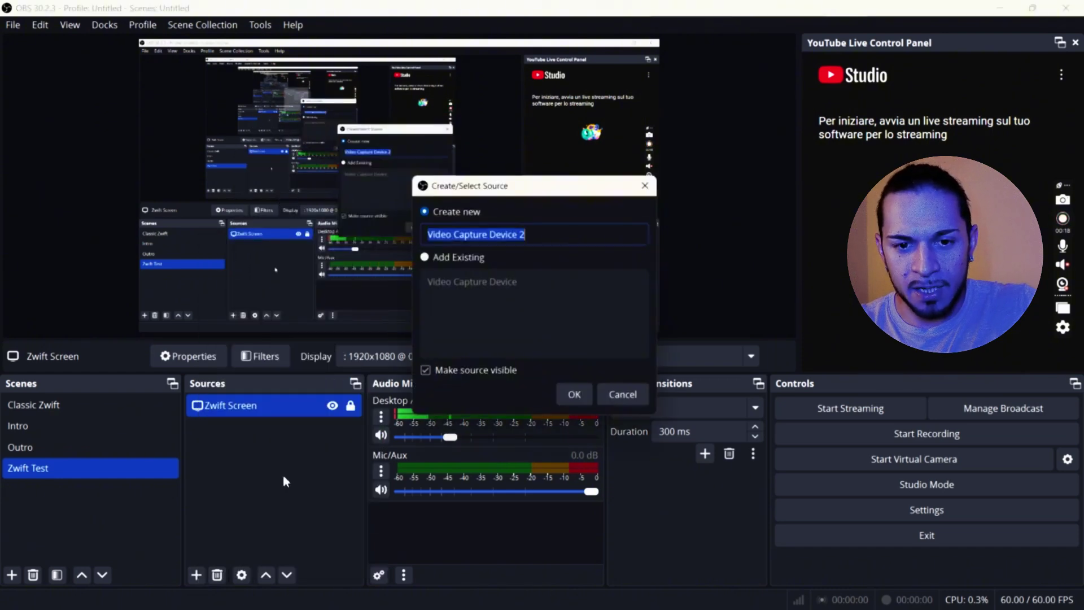
left_click(573, 392)
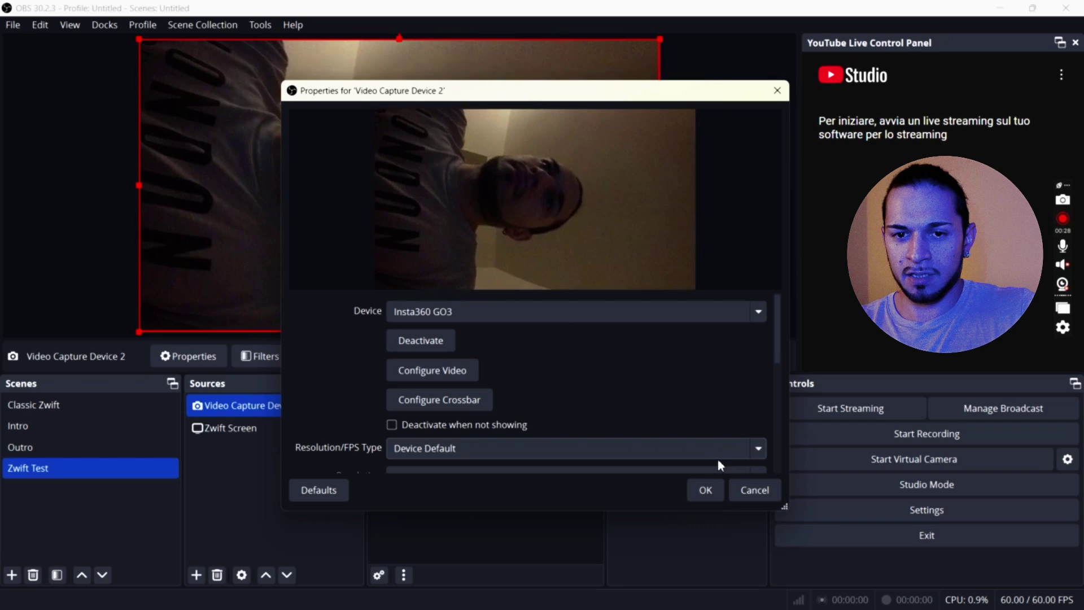
left_click(705, 489)
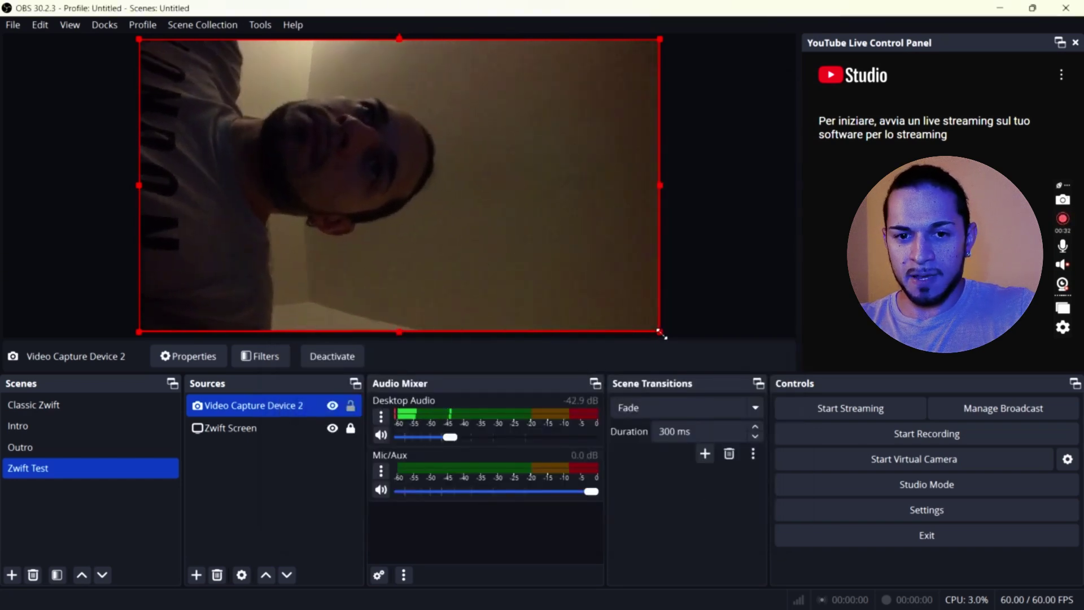
- Shrink the webcam feed to about 304x173 and place it in the canvas's bottom-left corner
left_click_drag(659, 333, 307, 134)
left_click_drag(224, 79, 217, 278)
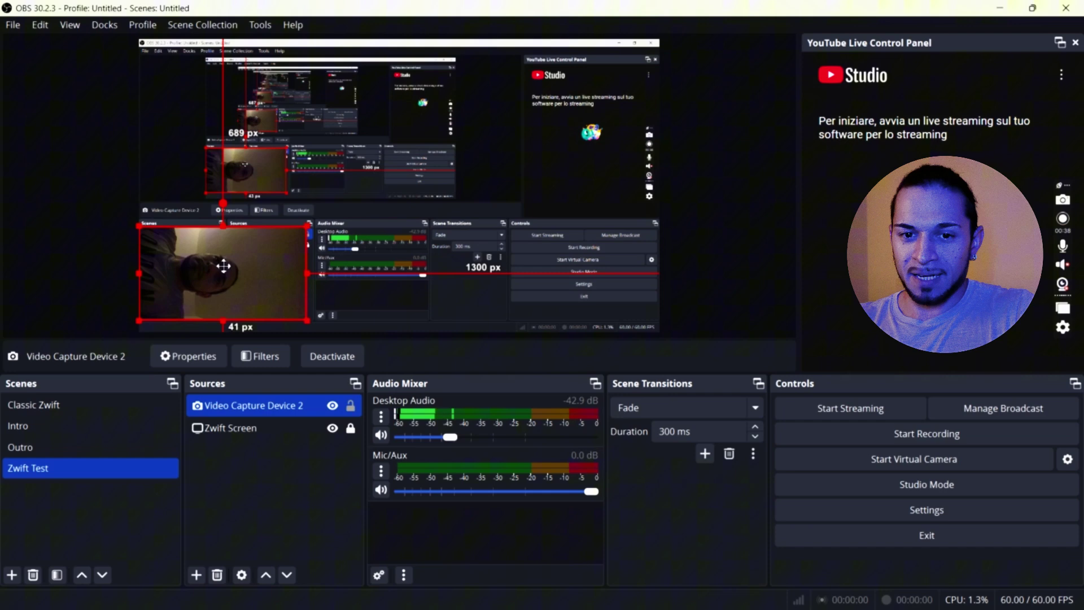
left_click_drag(224, 266, 224, 277)
left_click(346, 429, "ctrl")
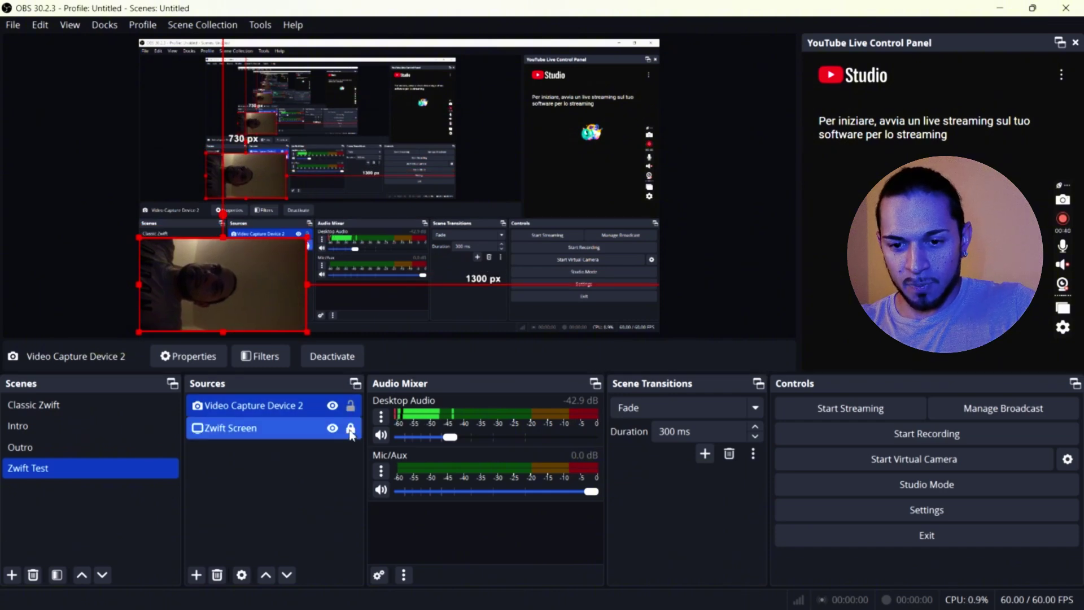
left_click(350, 430, "ctrl")
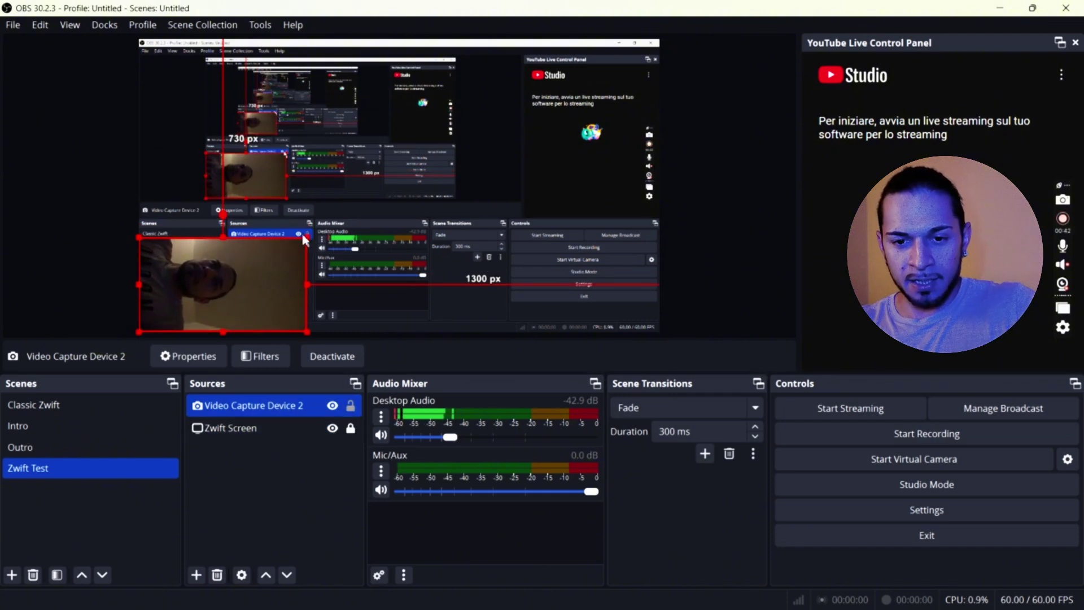
left_click_drag(307, 239, 361, 195)
left_click_drag(416, 174, 266, 241)
- Lock and then unlock Video Capture Device 2 so it stays editable
left_click(357, 432, "ctrl")
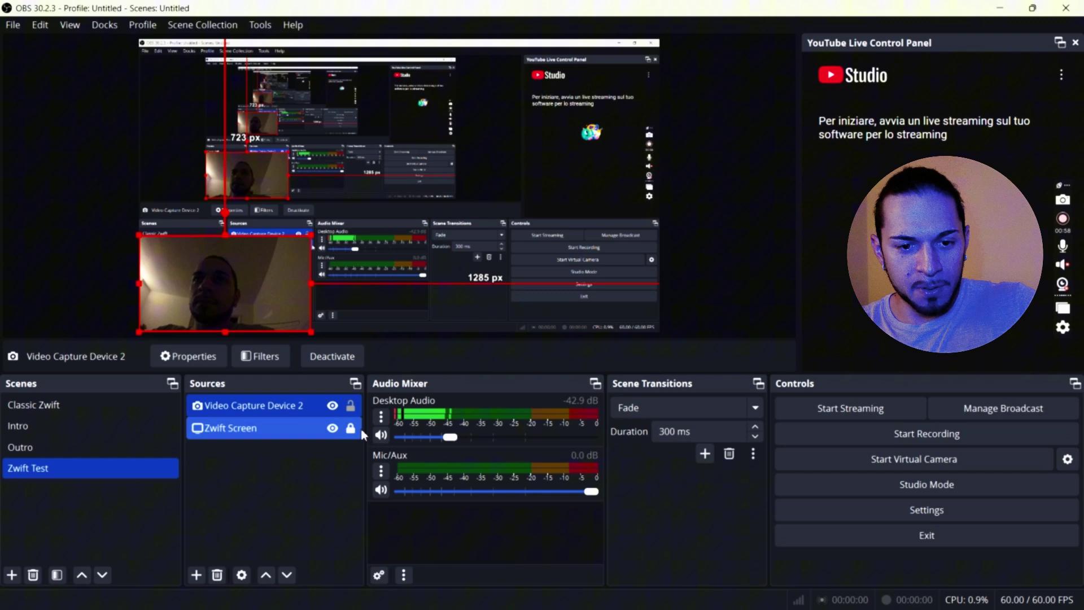
left_click(354, 407)
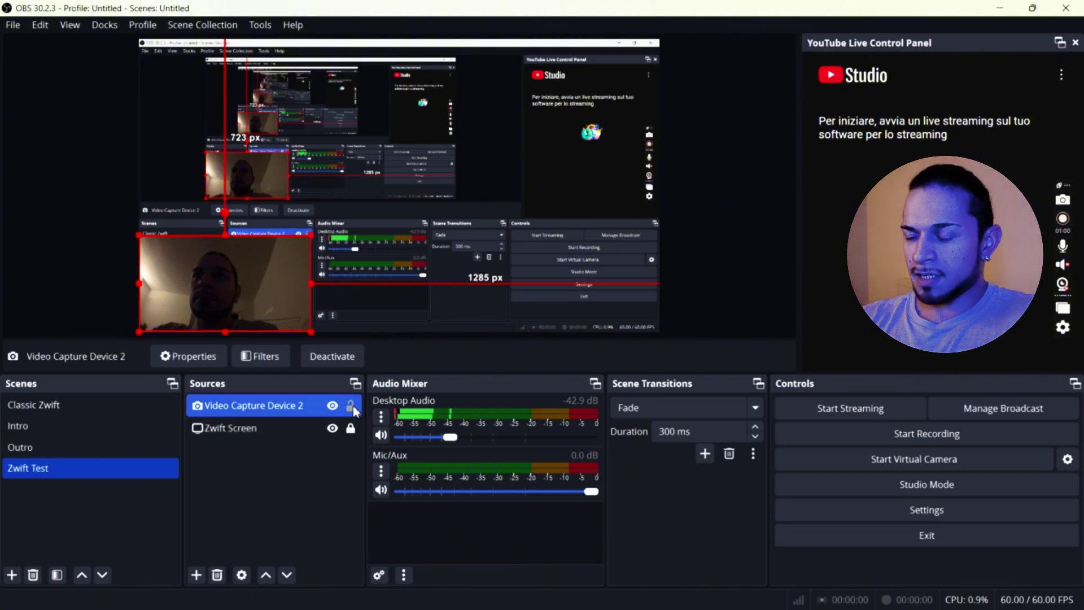
left_click(351, 406)
left_click(245, 298)
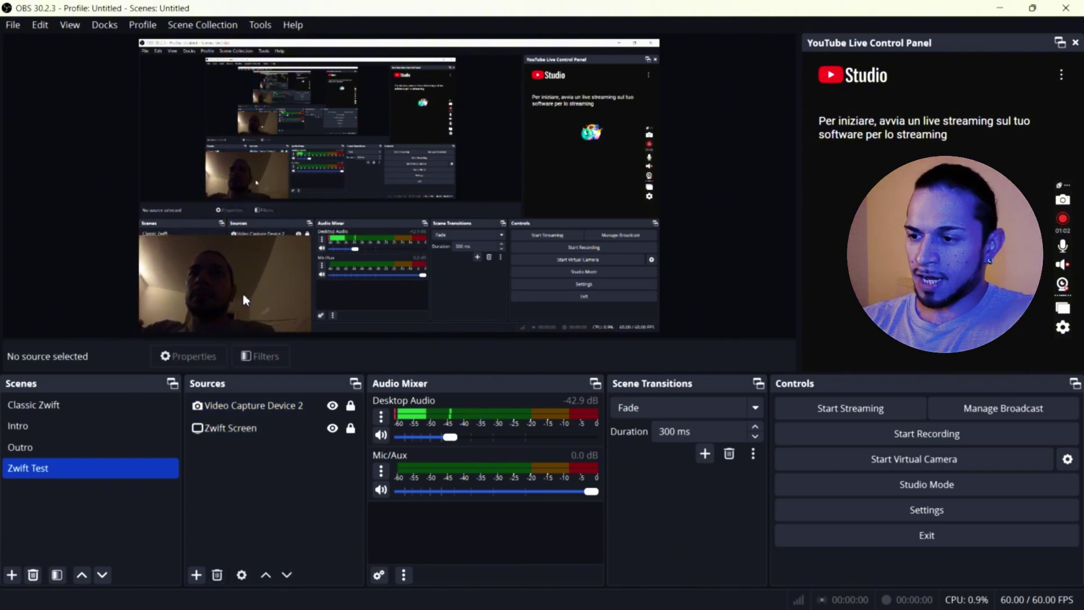
left_click(316, 405)
left_click(351, 405)
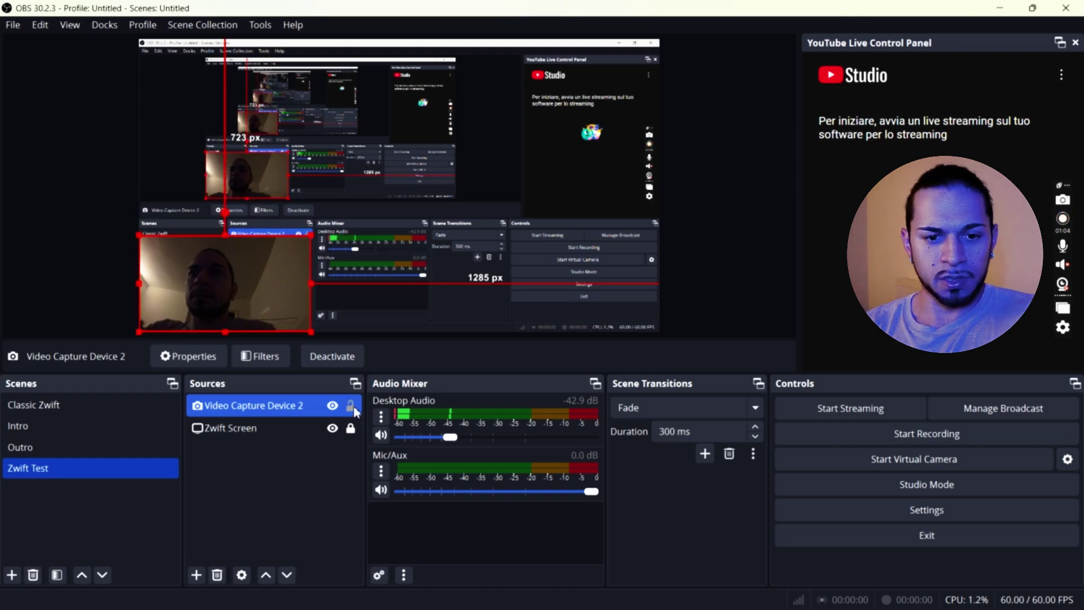
- Rotate the webcam 90 degrees clockwise, move it higher on the left, and lock it
right_click(254, 406)
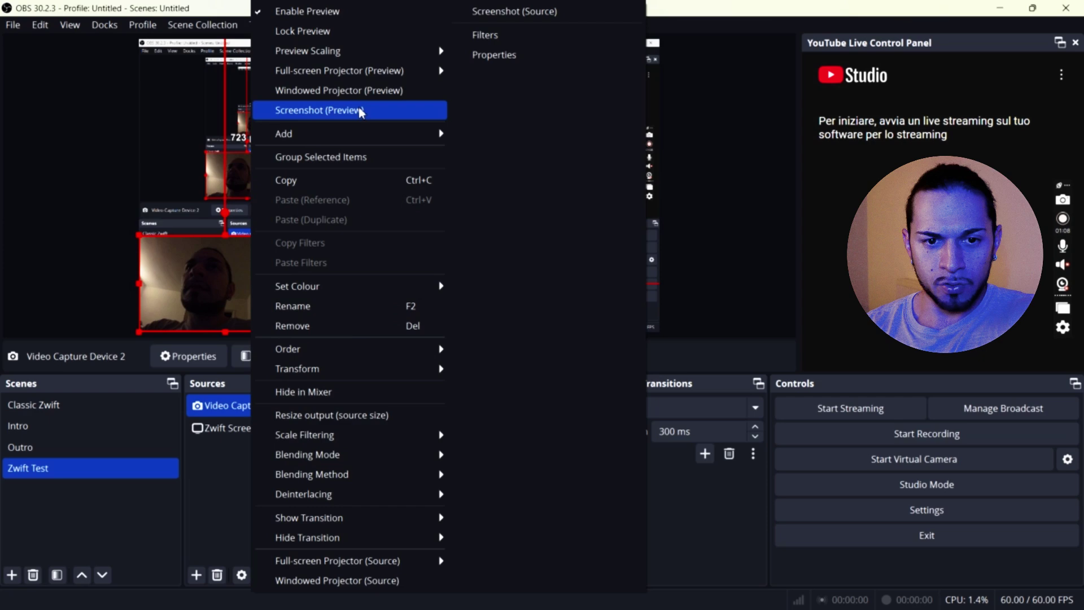
mouse_move(359, 538)
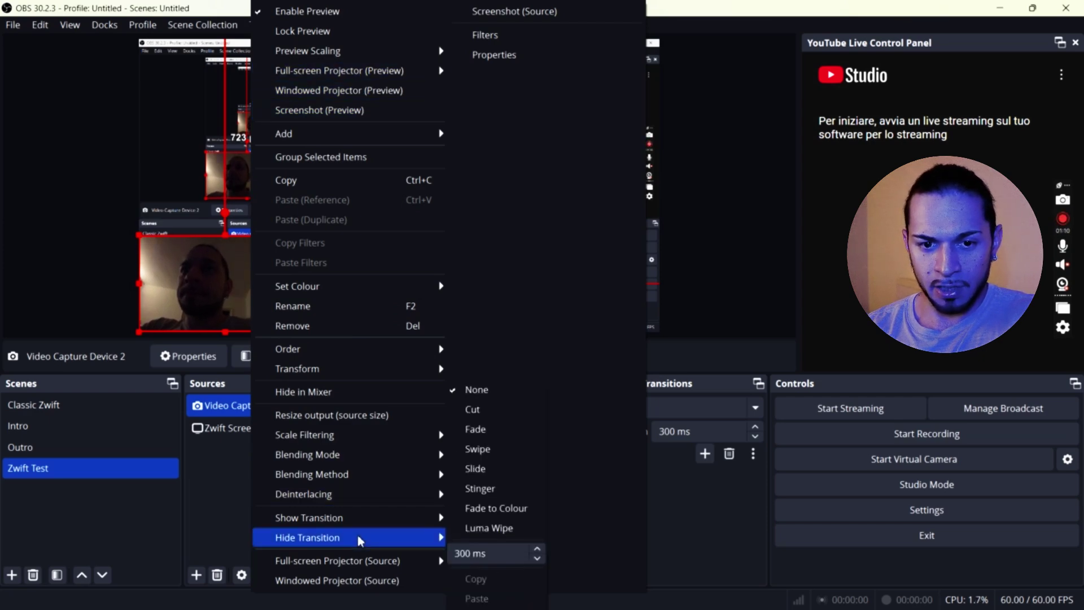
mouse_move(361, 377)
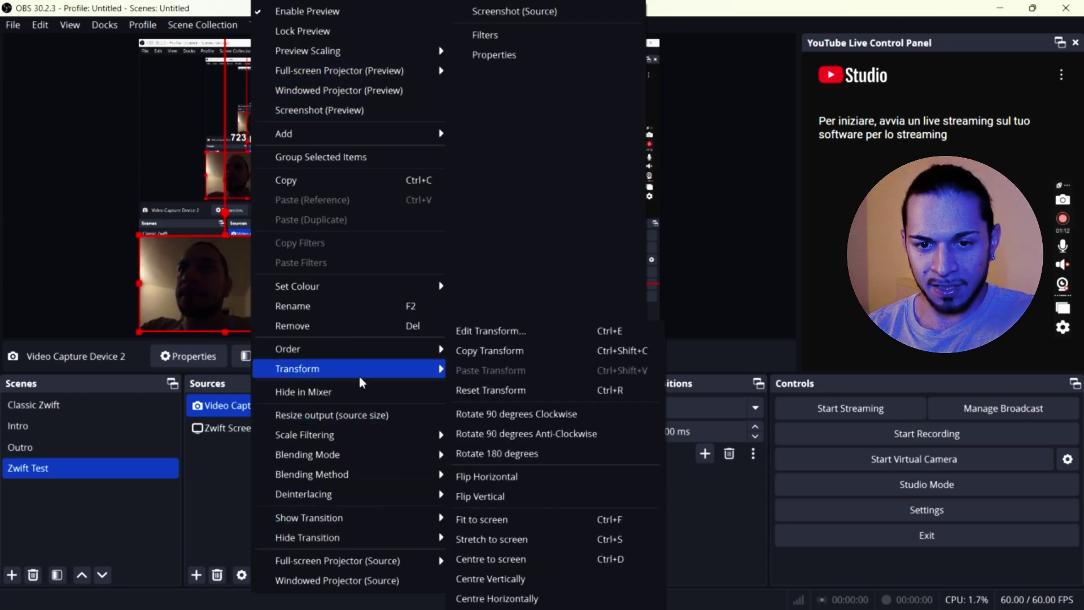
left_click(526, 416)
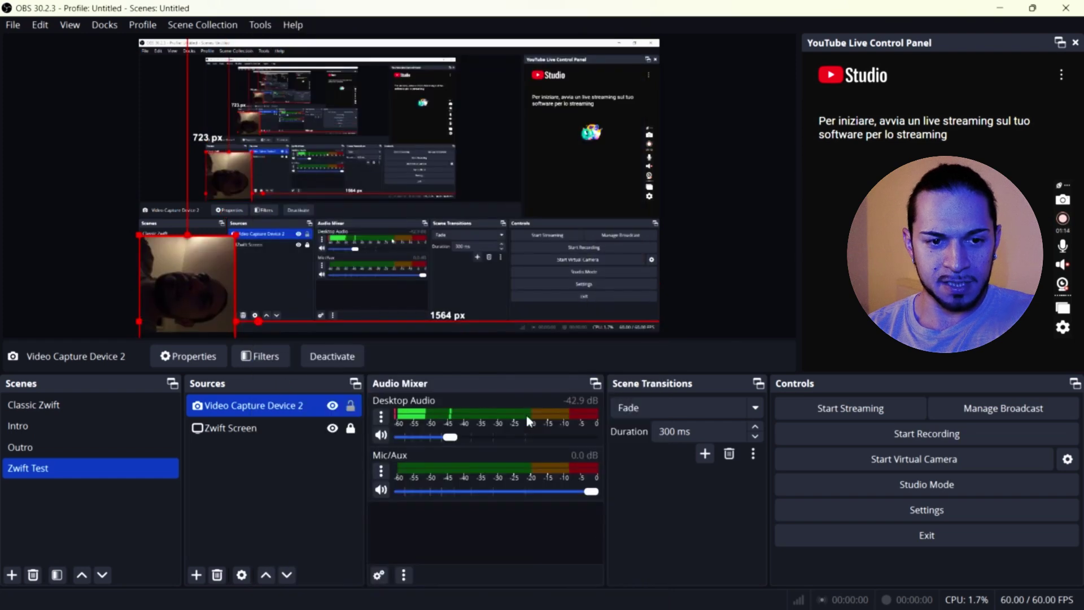
left_click_drag(202, 291, 196, 259)
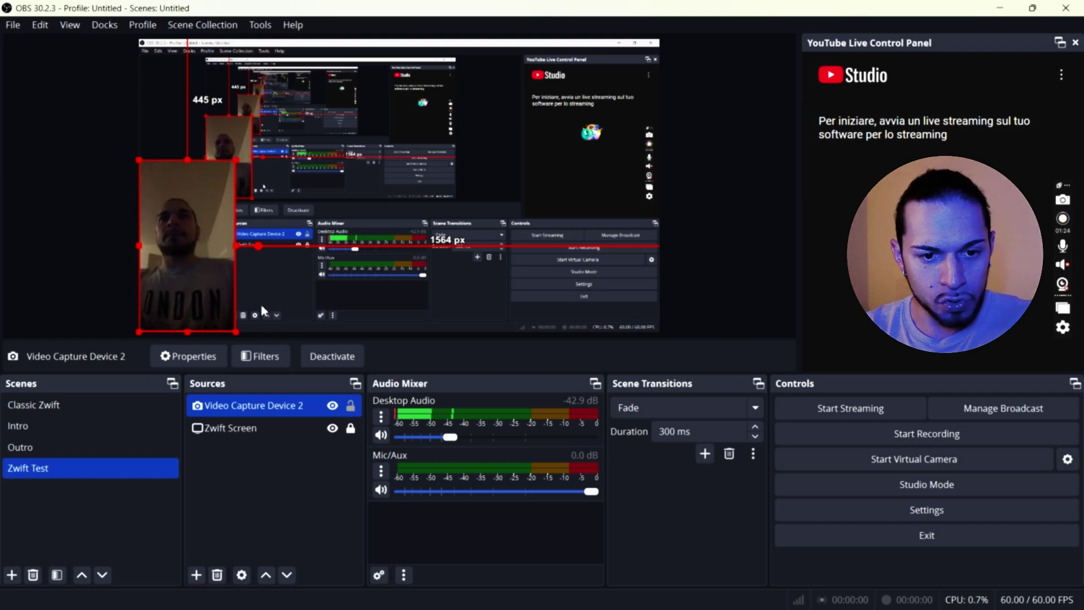
left_click(350, 406)
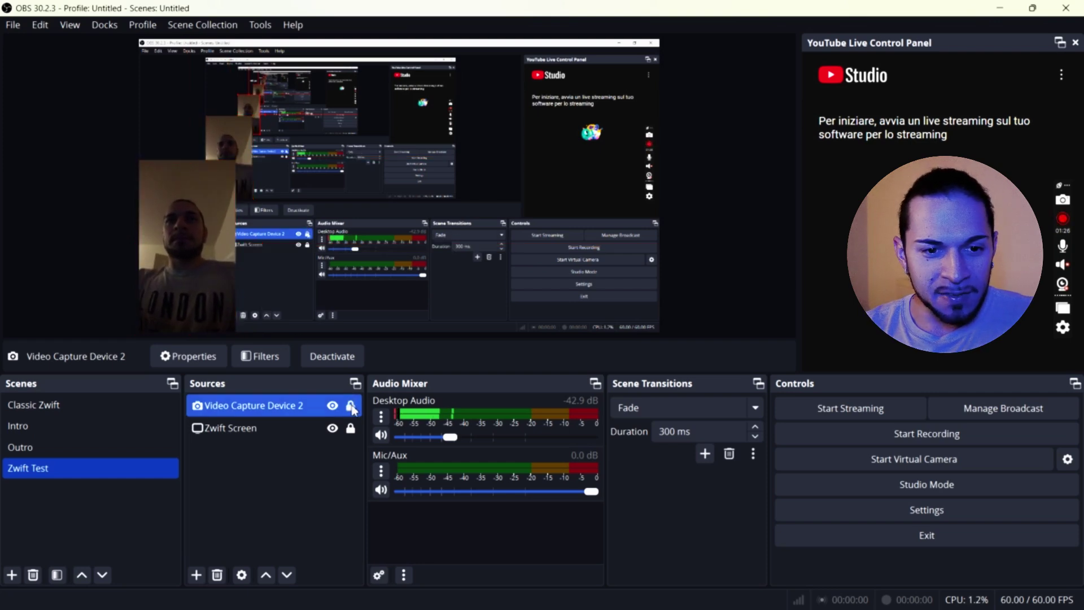
- Hide the webcam and add an Audio Input Capture using Microphone (3- Insta360 GO3)
left_click(332, 406)
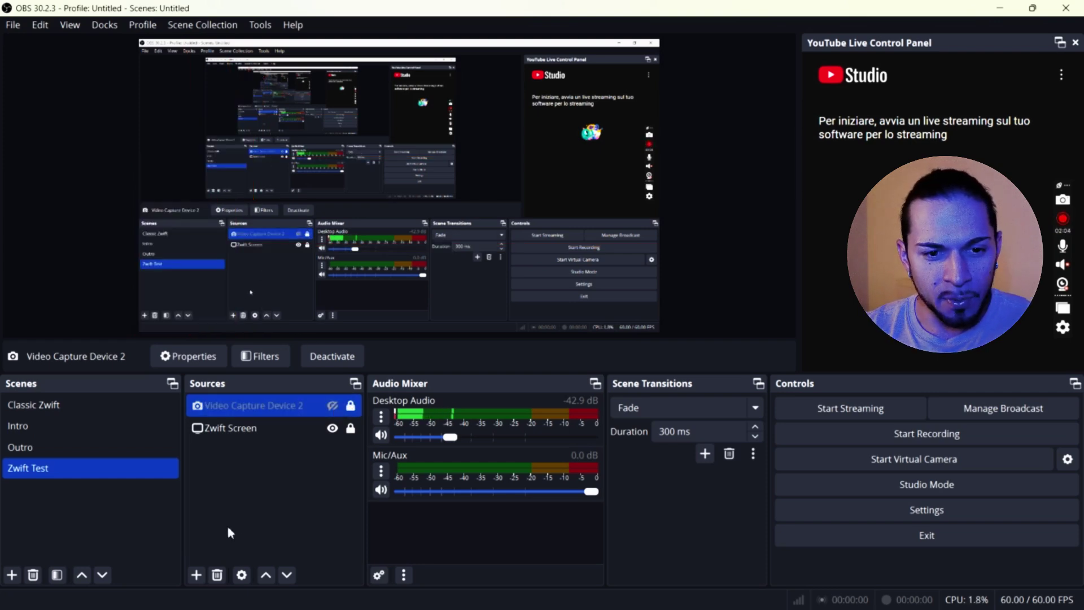
left_click(198, 575)
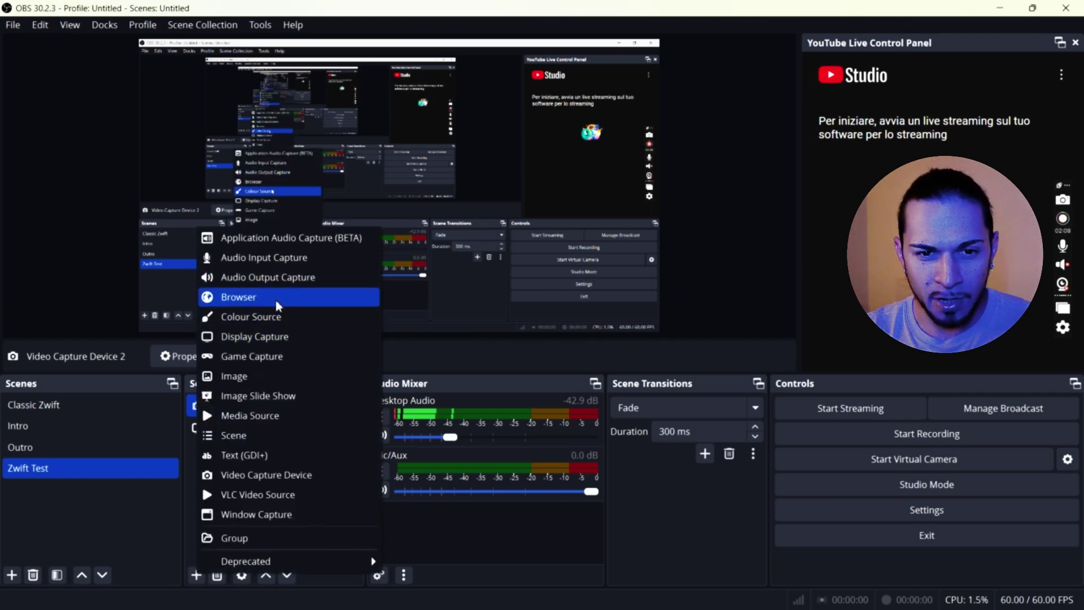
left_click(272, 264)
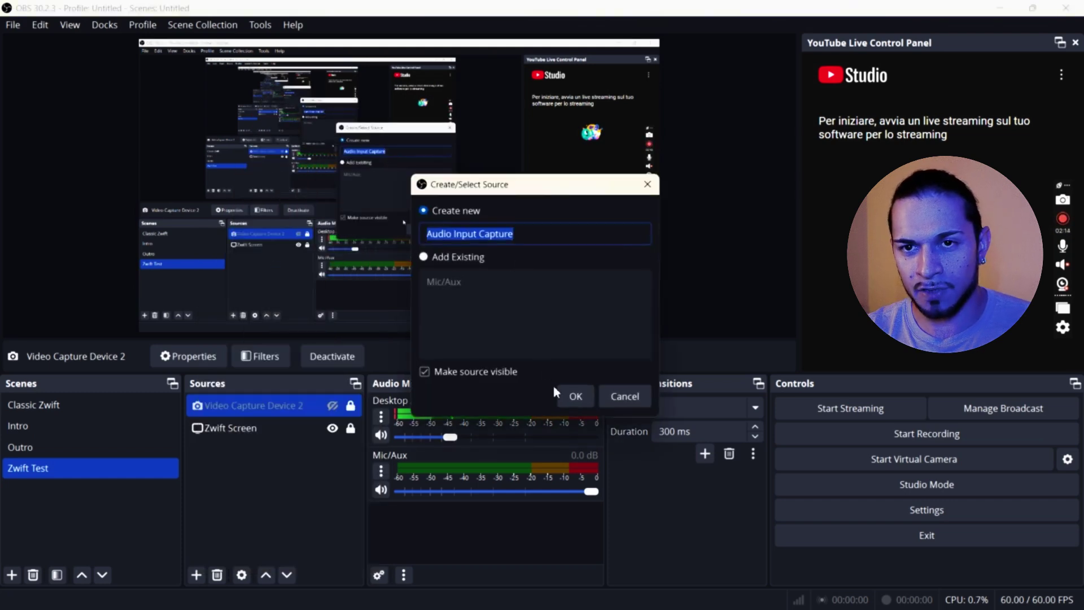
left_click(567, 394)
left_click(409, 135)
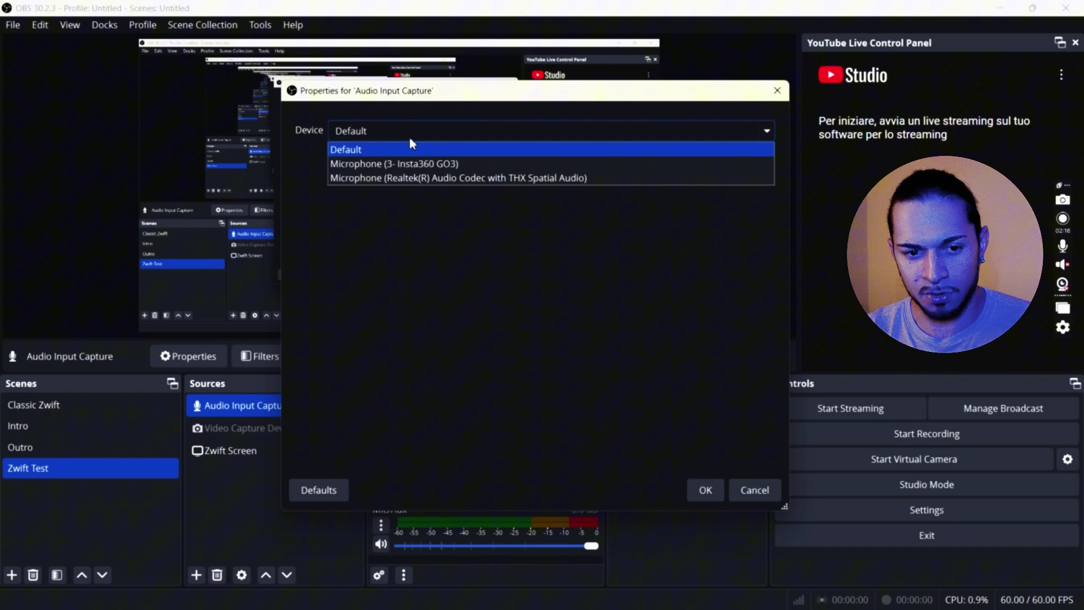
left_click(474, 164)
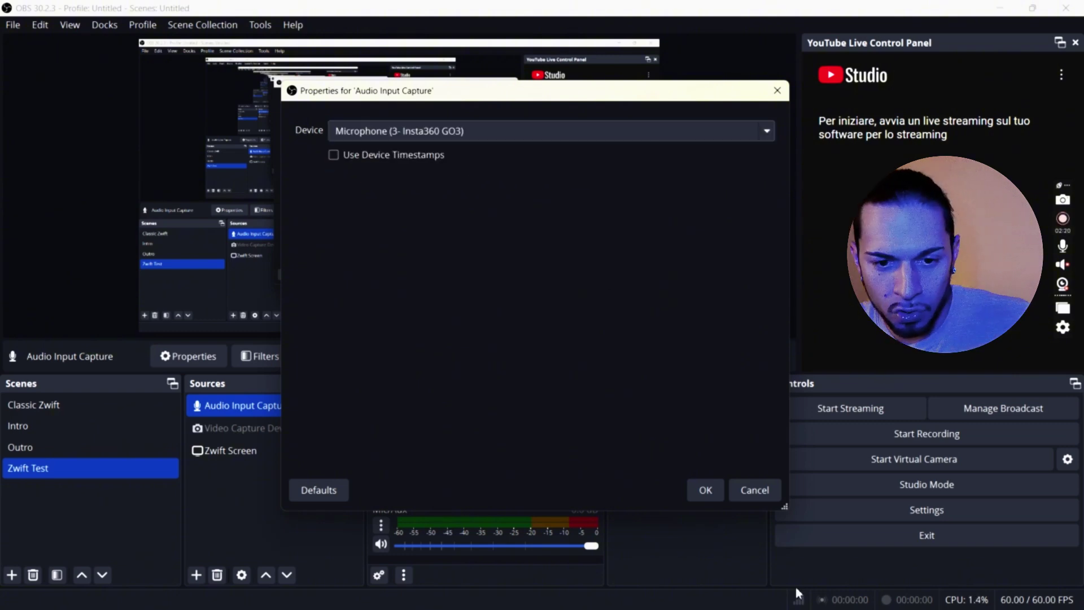
left_click(706, 490)
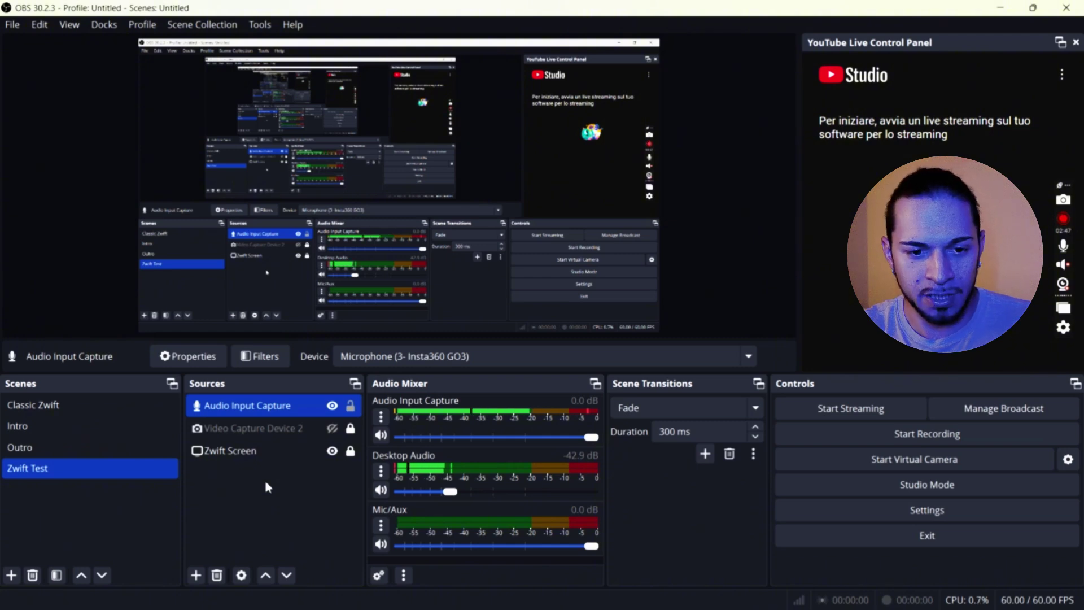
left_click(196, 574)
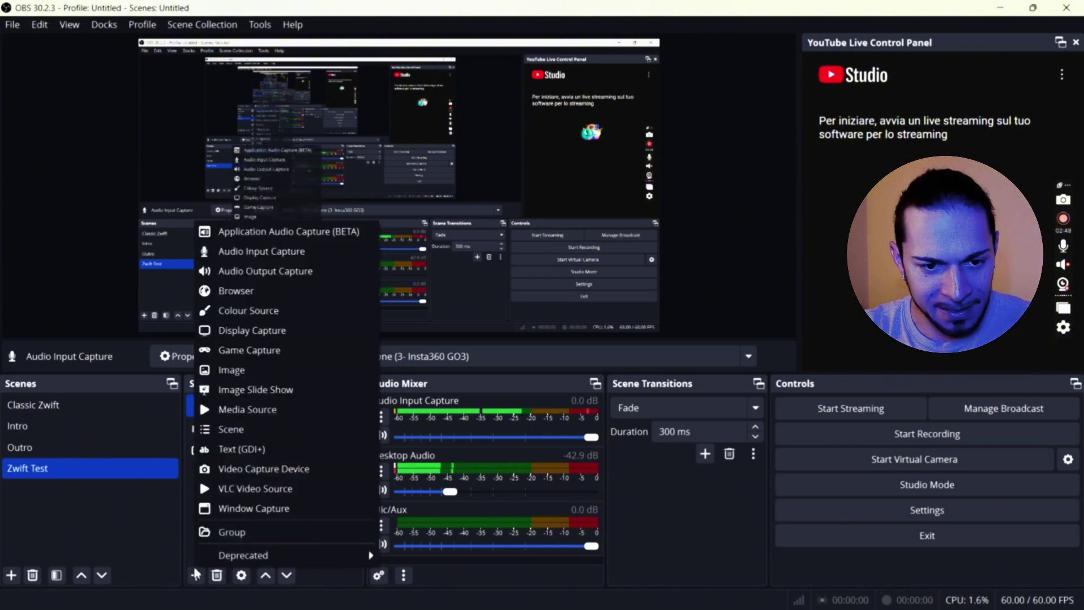
- Add a Text (GDI+) source named TEXT that displays the word 'TEXT'
left_click(286, 450)
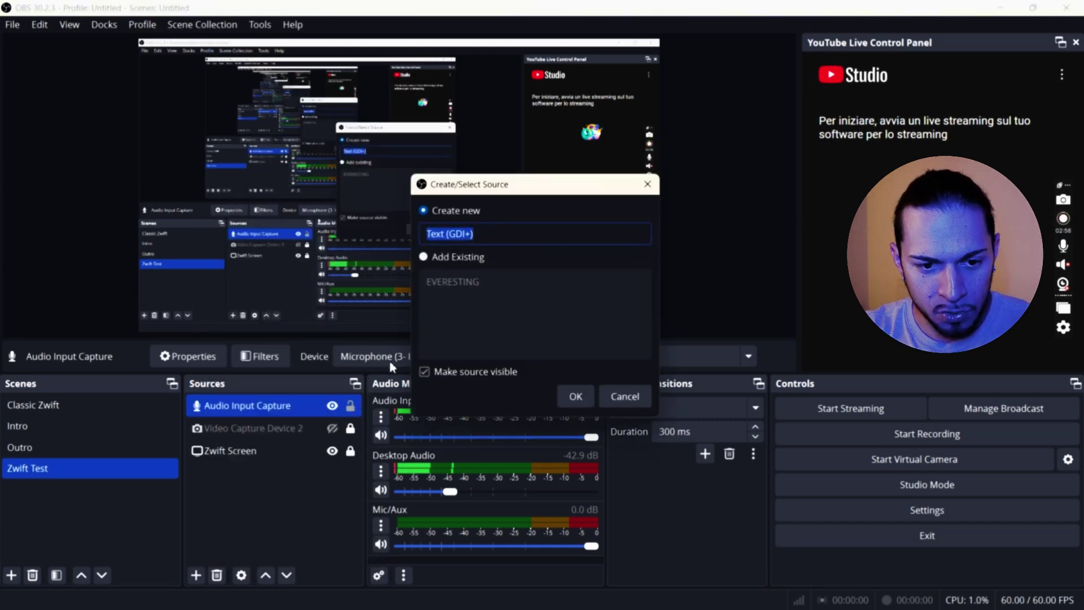
type("TES")
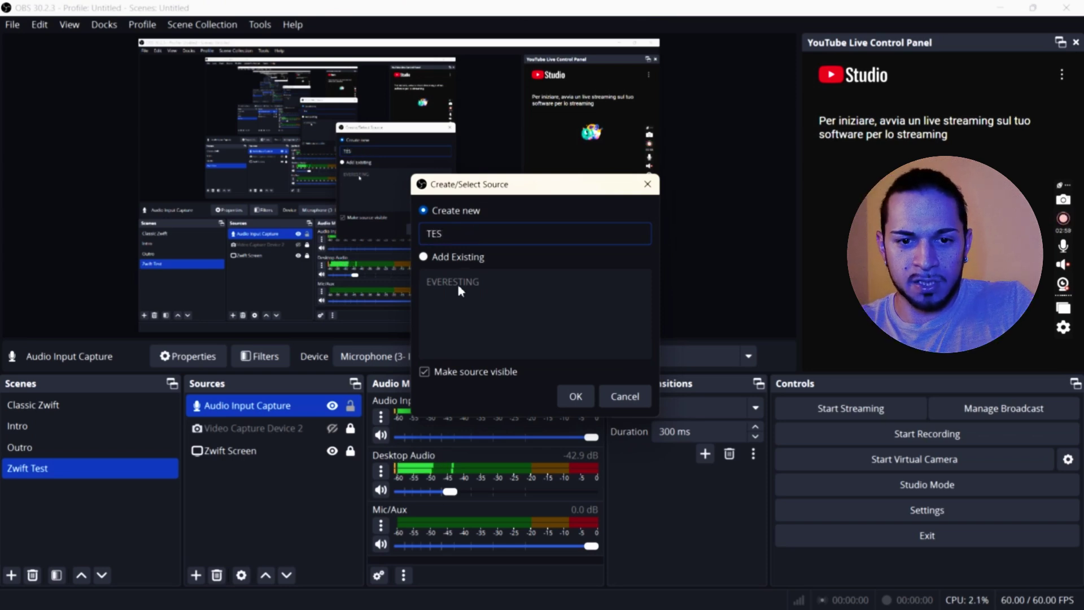
key("BackSpace")
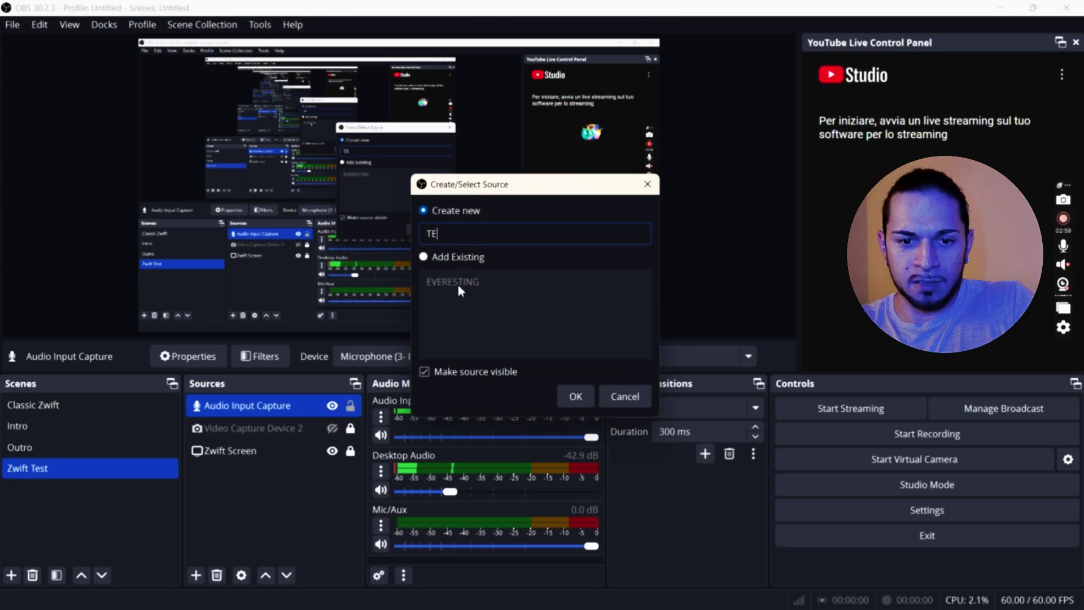
type("XT")
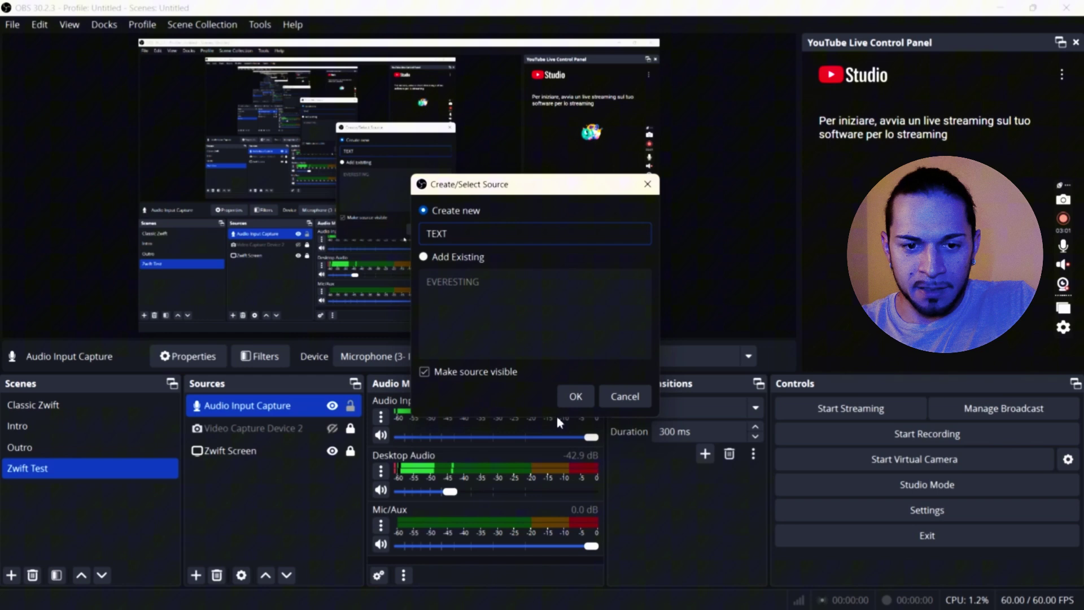
left_click(575, 396)
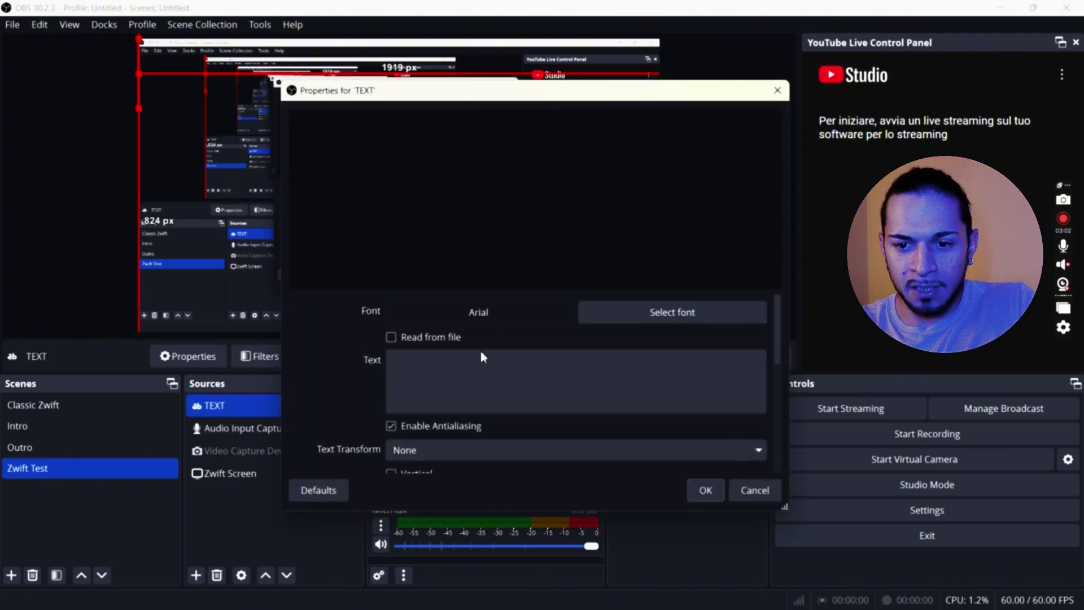
type("TEXT")
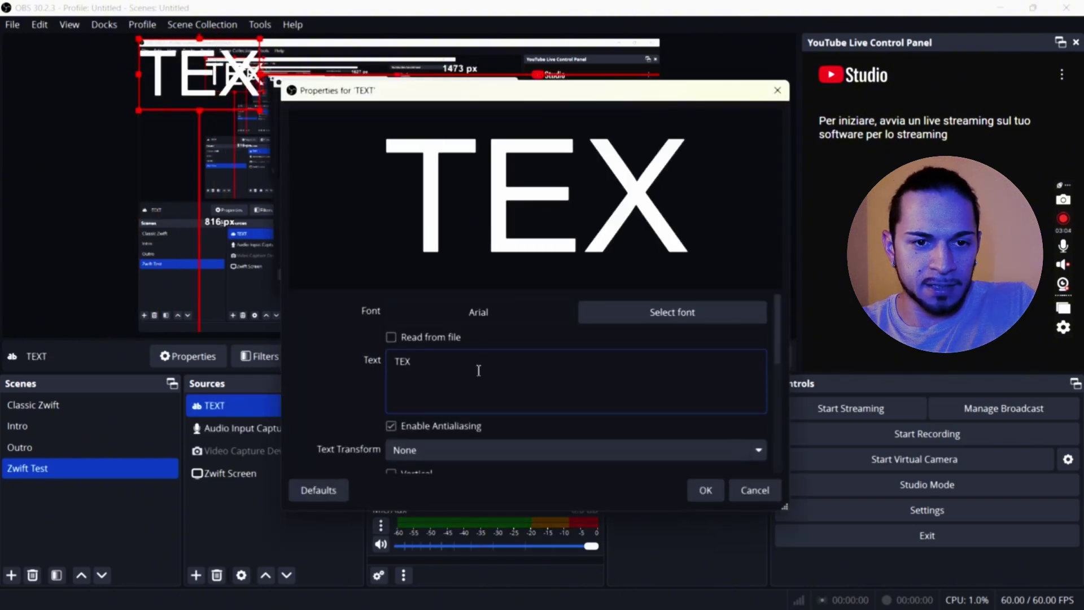
left_click(705, 491)
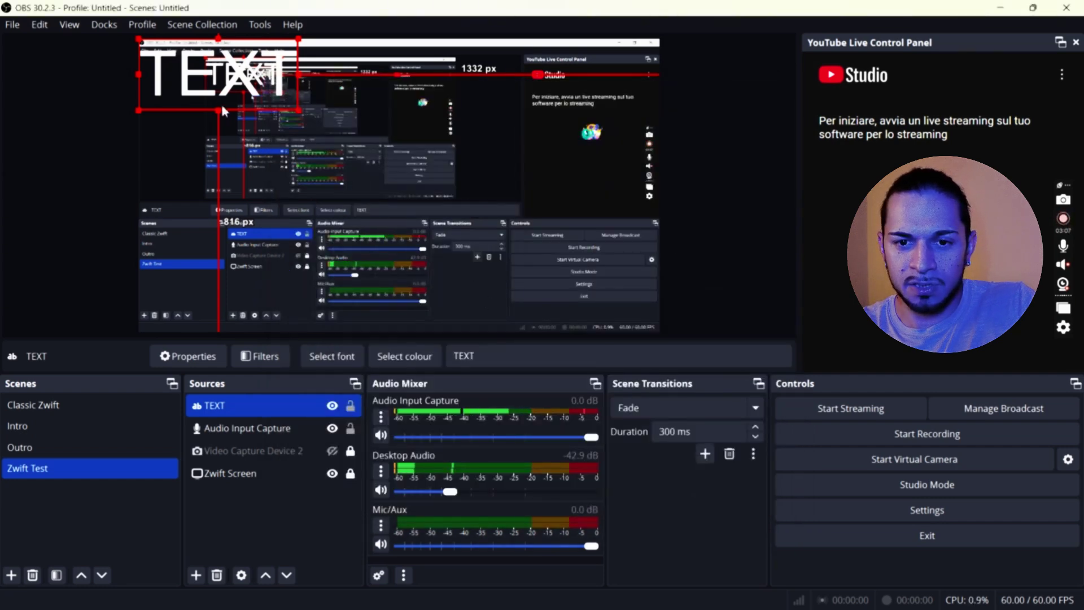
- Move the TEXT caption to the middle-right and lock Zwift Screen, TEXT and Audio Input Capture
left_click_drag(251, 101, 558, 181)
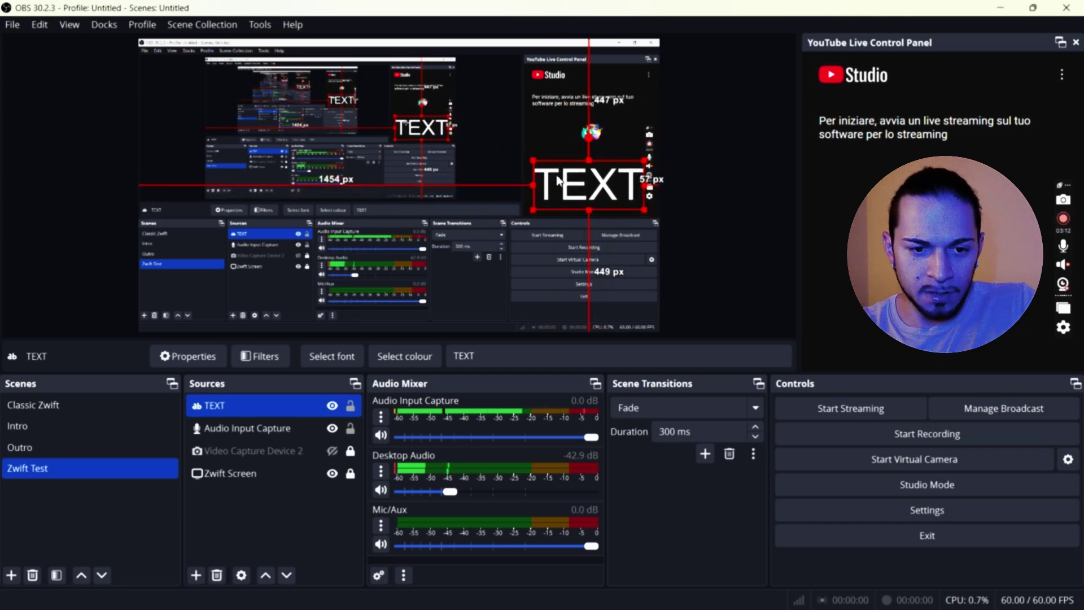
left_click(322, 476, "ctrl")
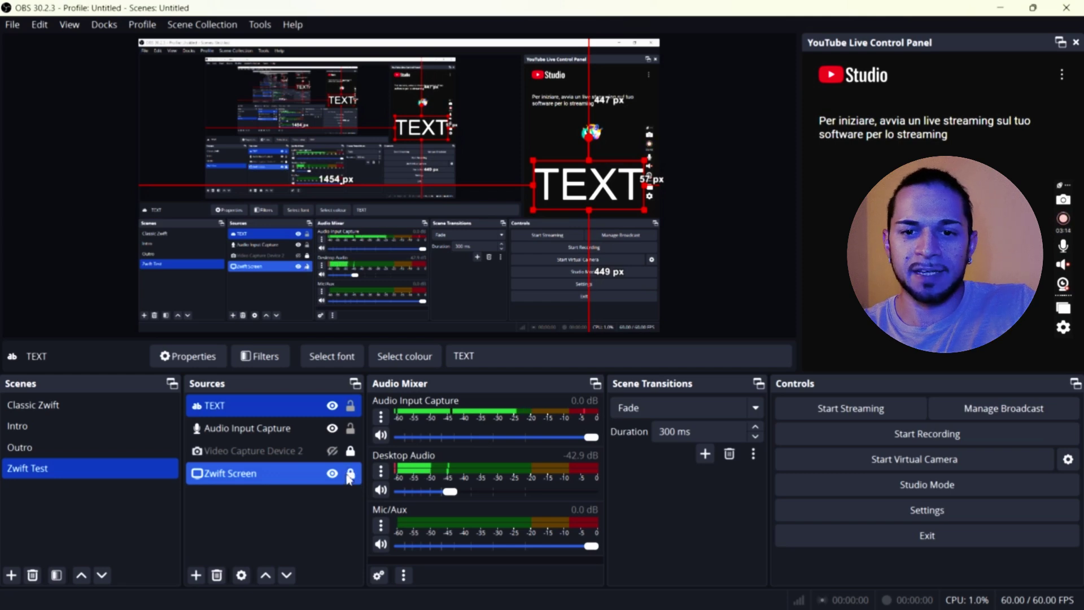
left_click(350, 474)
left_click(351, 407)
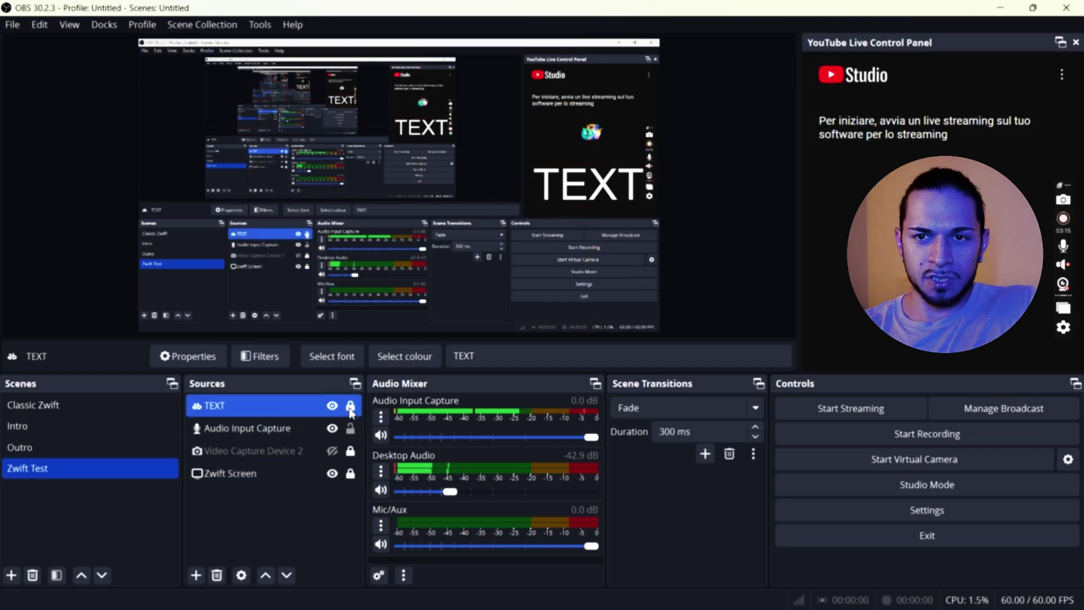
left_click(351, 429)
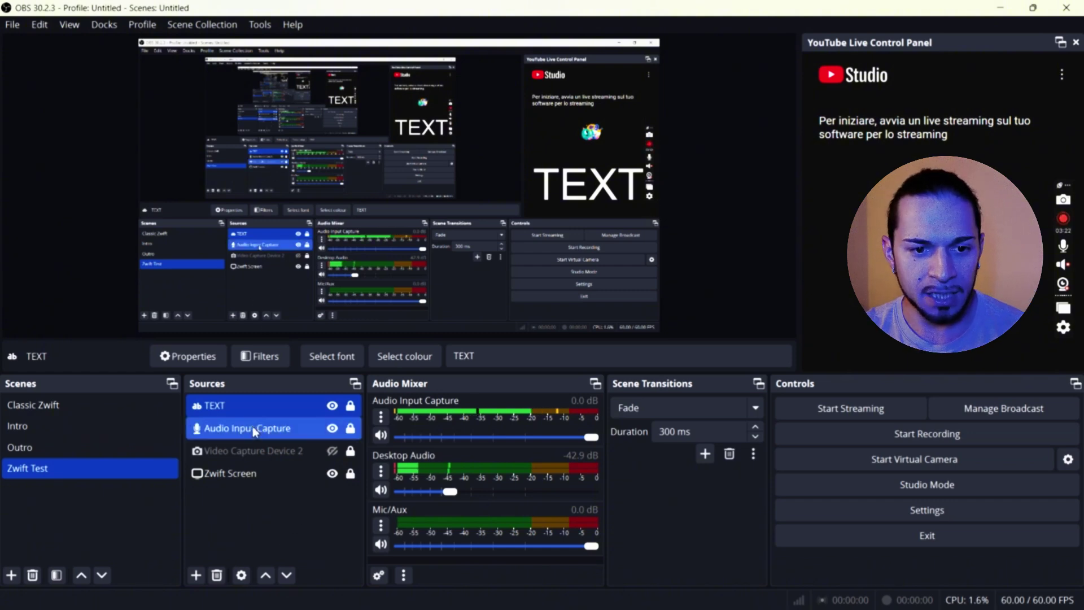
- Add an Image source showing Desktop/graphics/0107.png
left_click(197, 576)
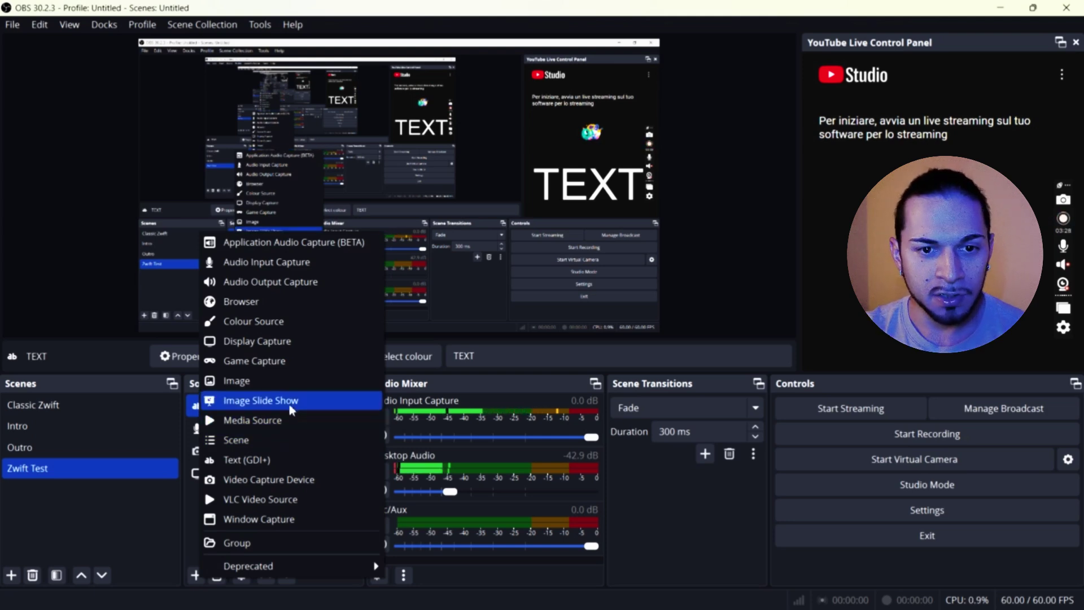
left_click(282, 386)
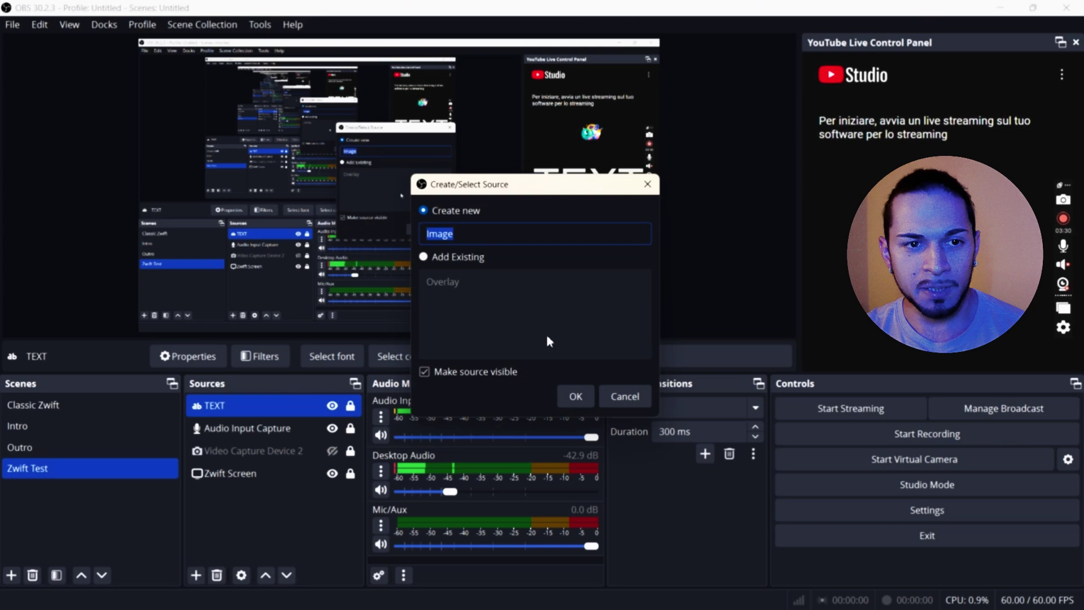
left_click(575, 397)
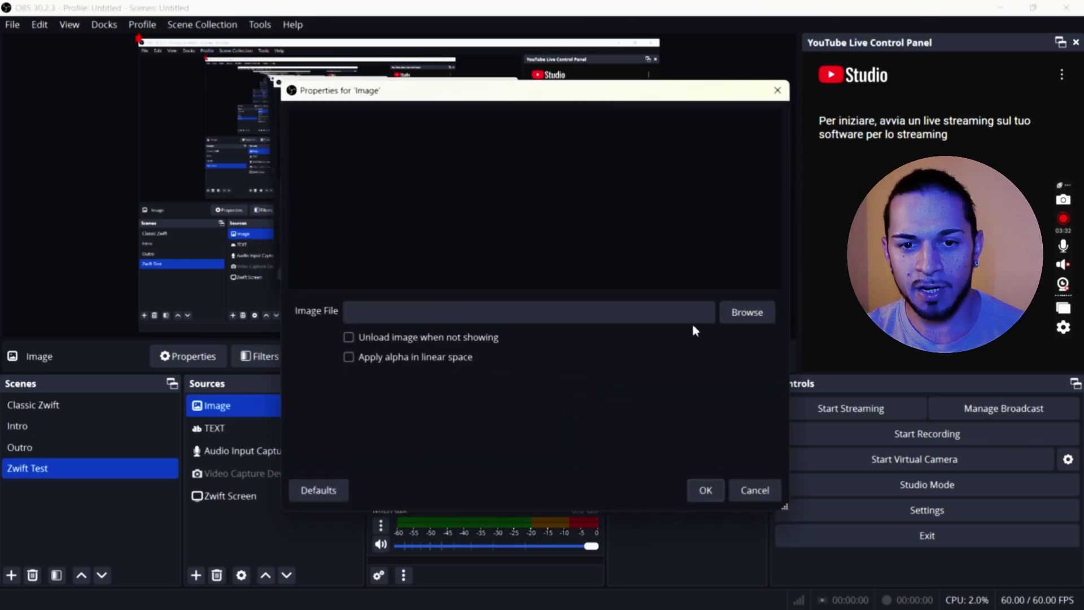
left_click(748, 316)
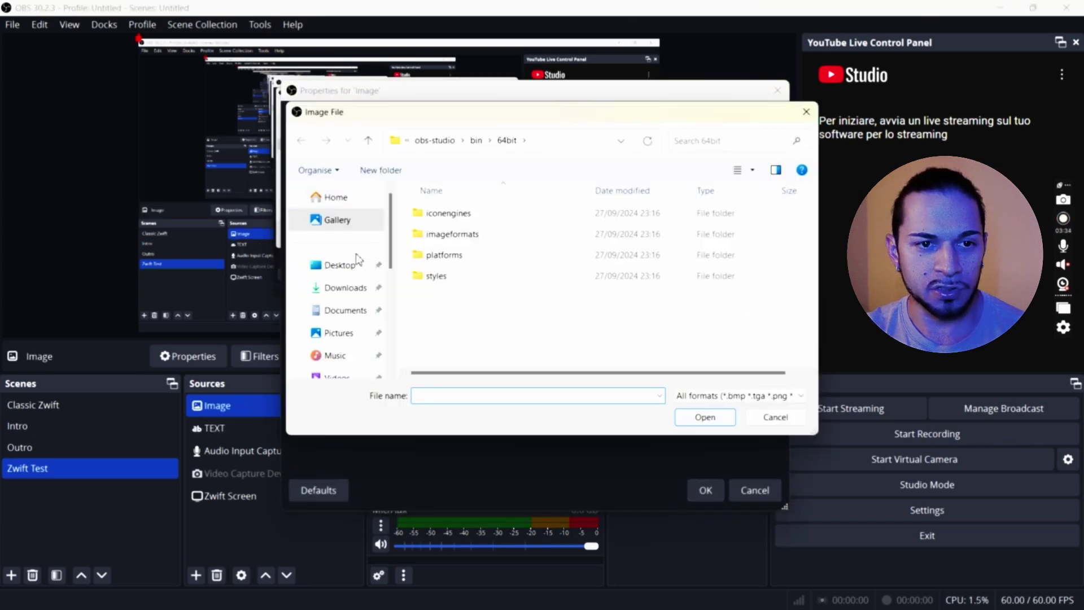
left_click(353, 263)
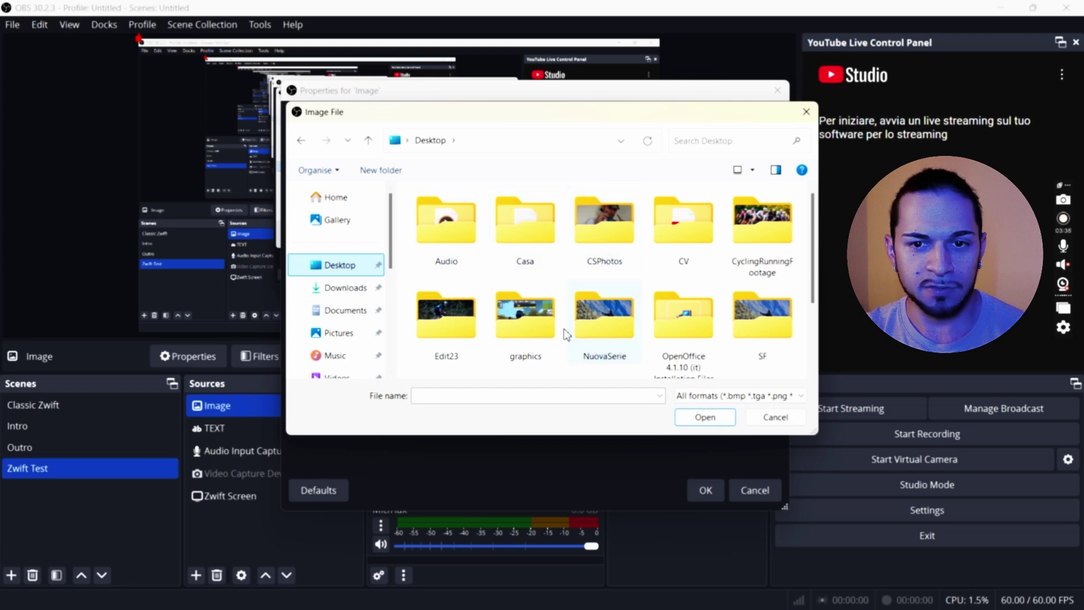
double_click(525, 322)
scroll(607, 292, "down", 1)
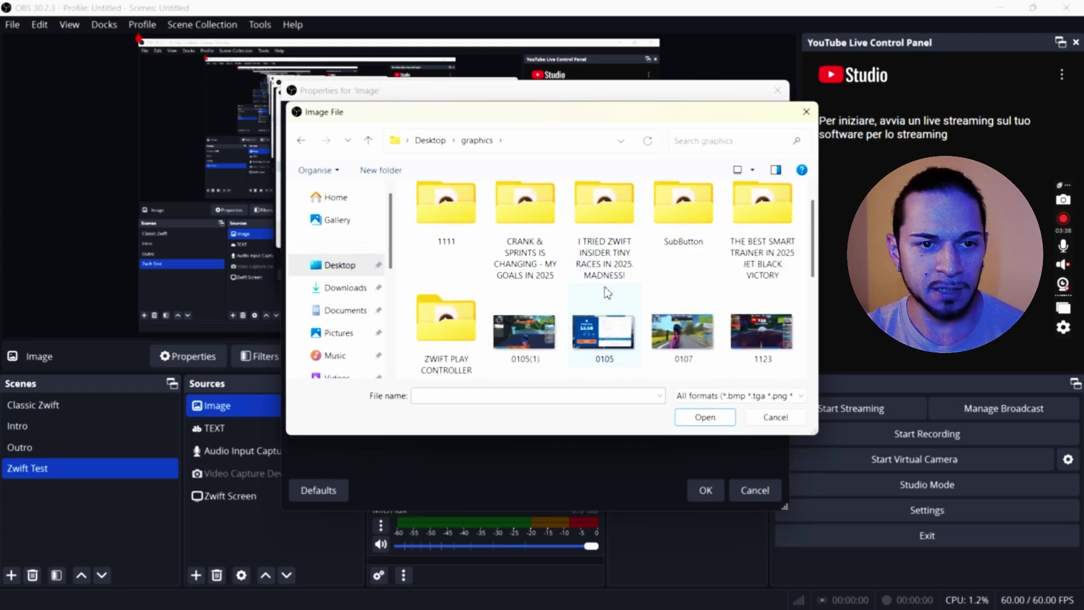
double_click(682, 332)
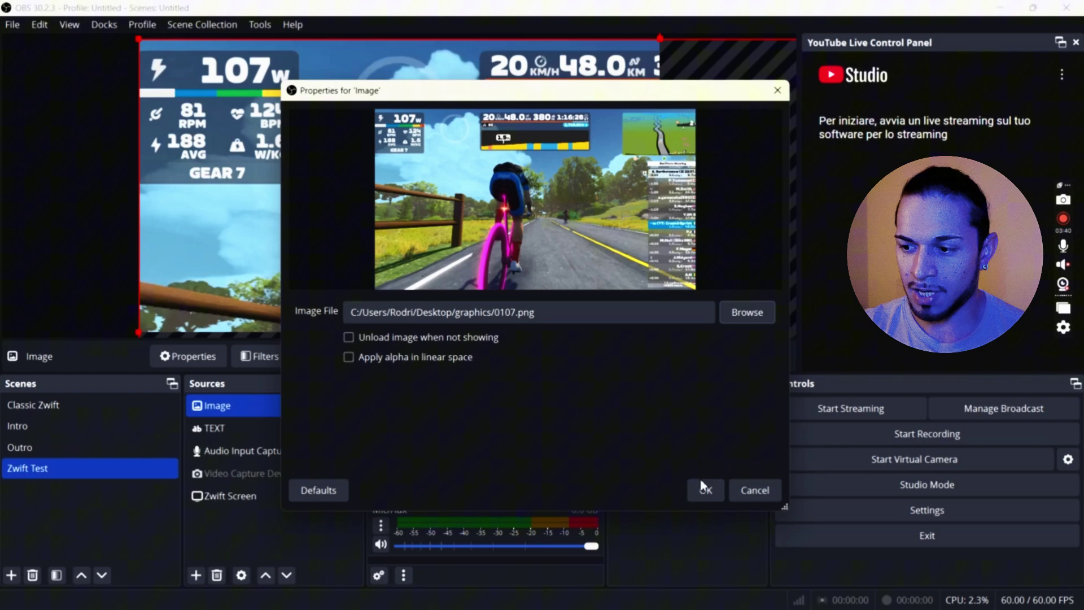
left_click(705, 491)
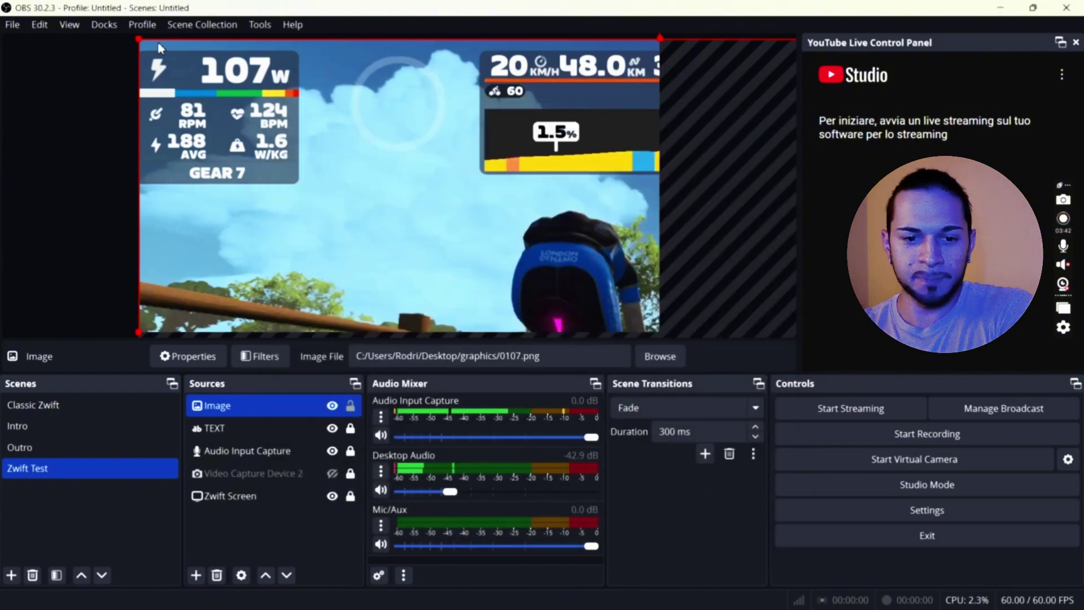
- Fit the 0107 image to the canvas, then unhide the webcam and move it to the top layer
mouse_move(143, 43)
left_mouse_down()
mouse_move(605, 283)
mouse_move(240, 104)
mouse_move(164, 44)
mouse_move(138, 38)
left_mouse_up()
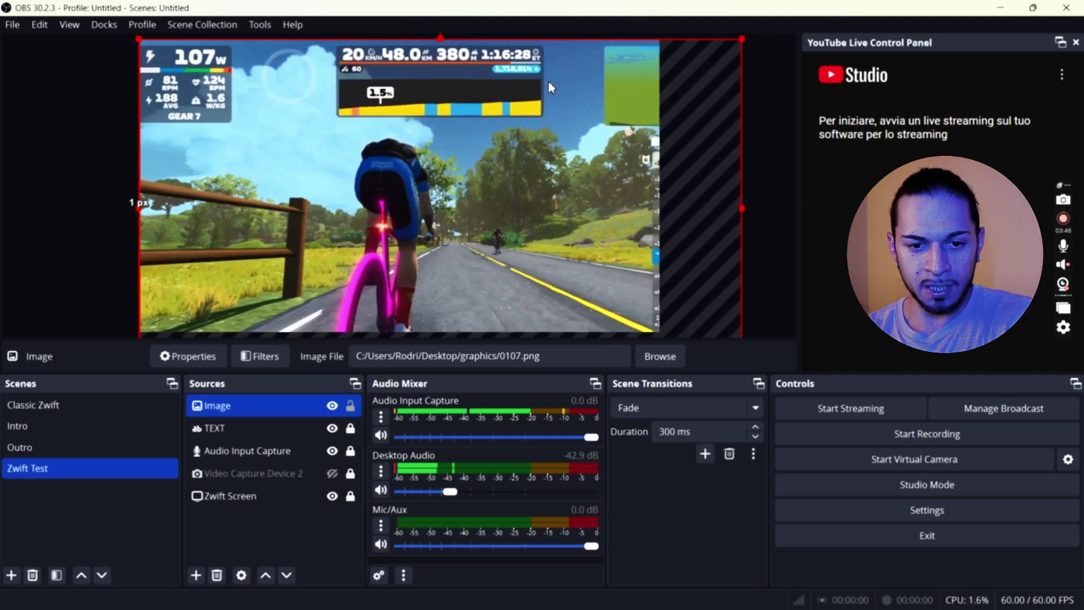
left_click(254, 473)
left_click(332, 473)
left_click_drag(254, 473, 254, 405)
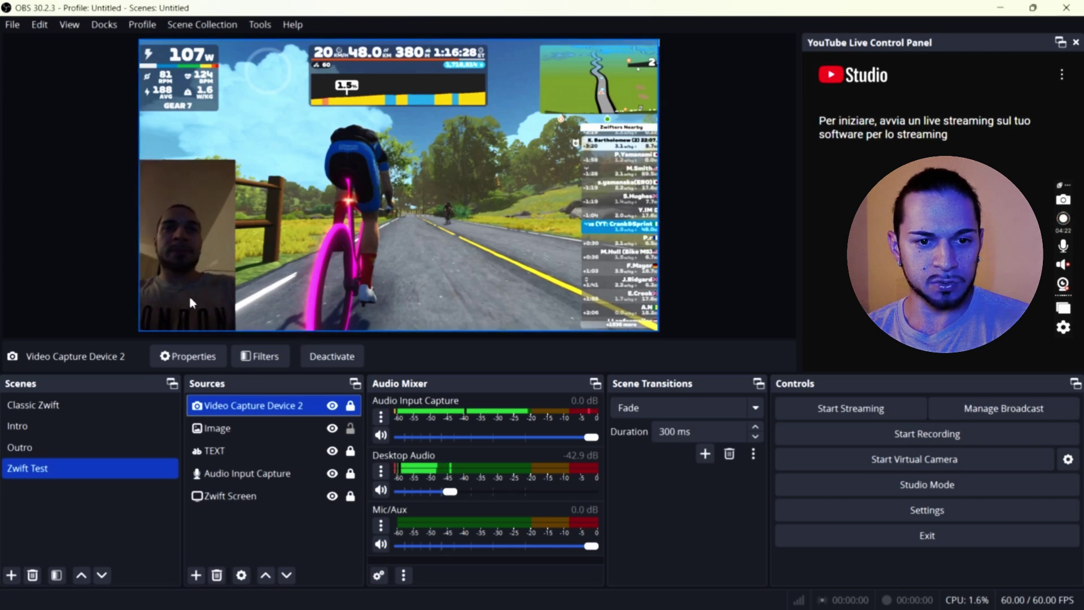
- Unlock the webcam, nudge it to the lower left, relock it and hide it in Zwift Test
left_click(188, 273)
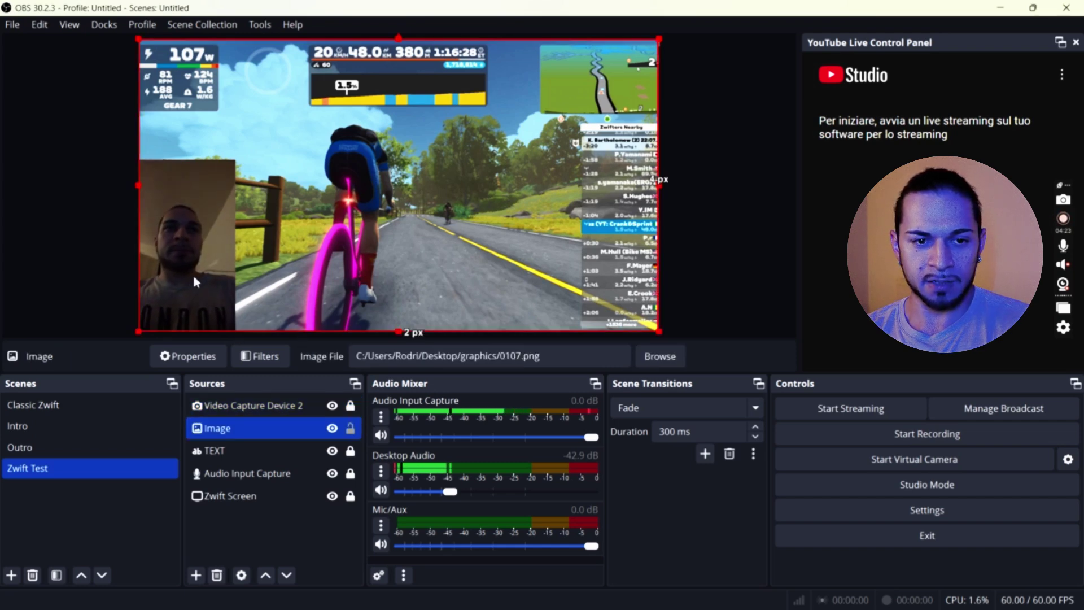
left_click(253, 496, "ctrl")
left_click(258, 439)
left_click(266, 408)
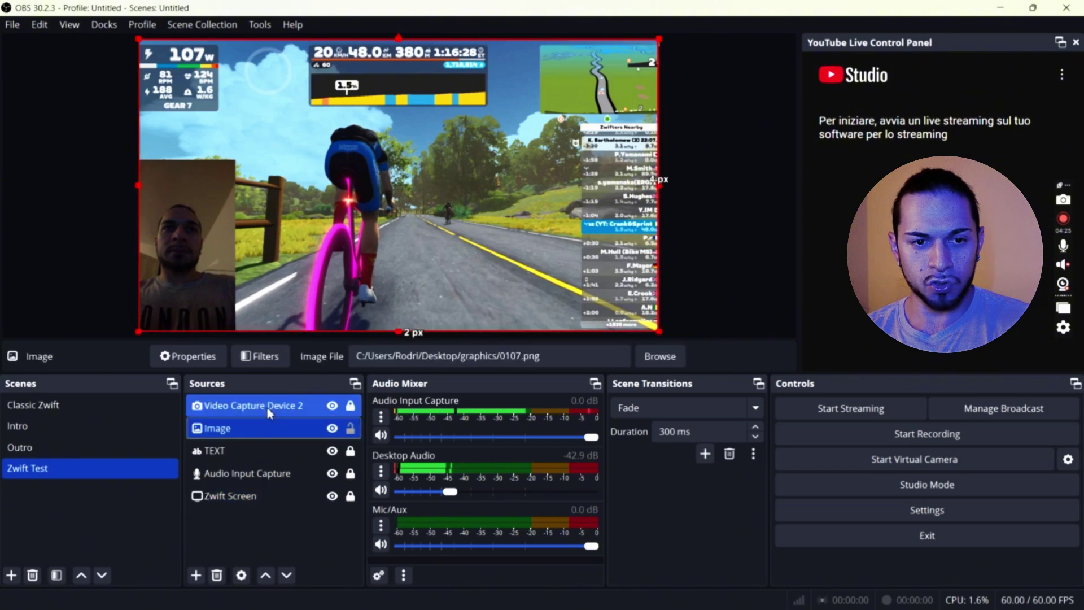
left_click(350, 405)
mouse_move(178, 253)
left_mouse_down()
mouse_move(240, 239)
mouse_move(263, 207)
mouse_move(173, 234)
mouse_move(180, 251)
left_mouse_up()
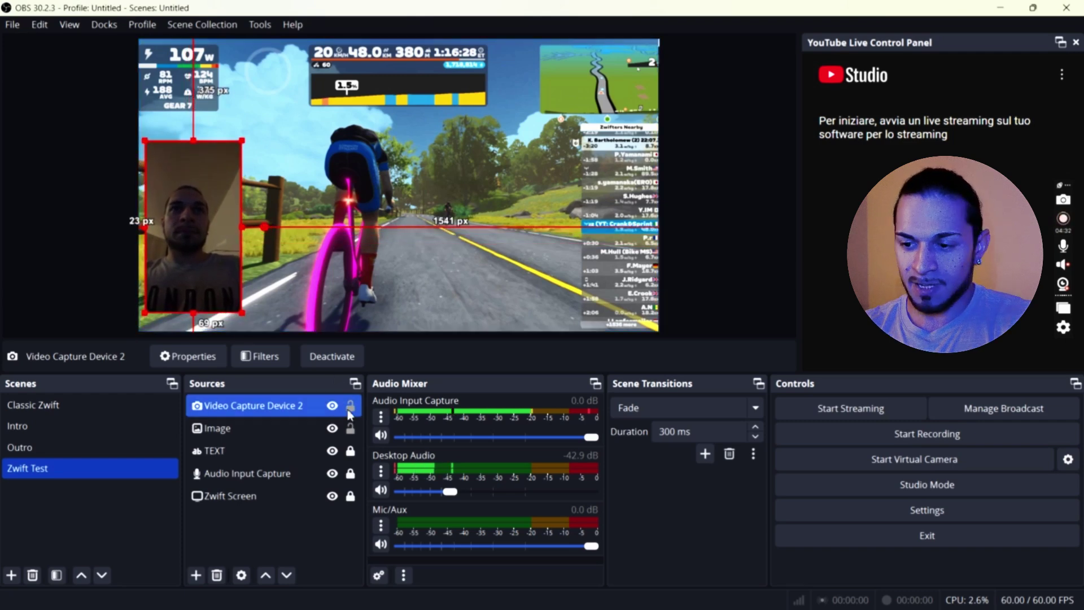
left_click(350, 405)
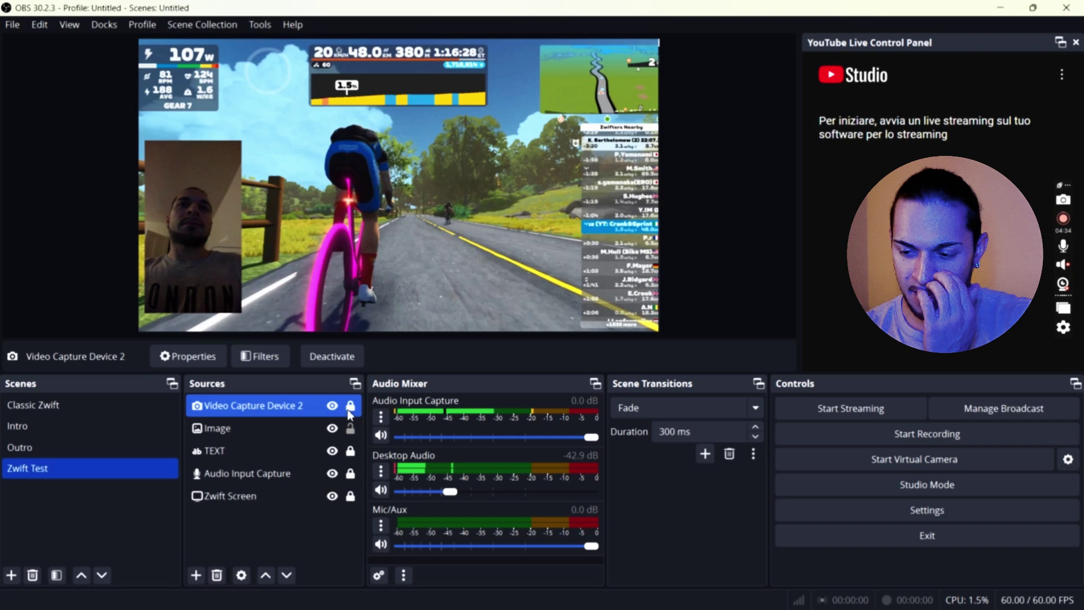
left_click(332, 406)
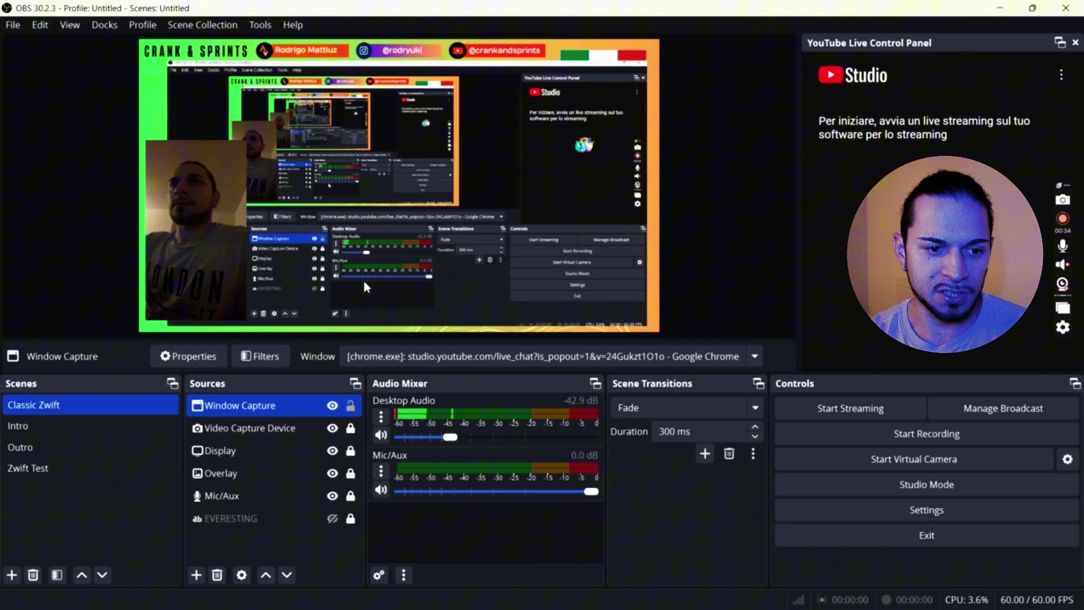
- Open the Window Capture source's settings and close them without changes
left_click(316, 405, "ctrl")
left_click(287, 412)
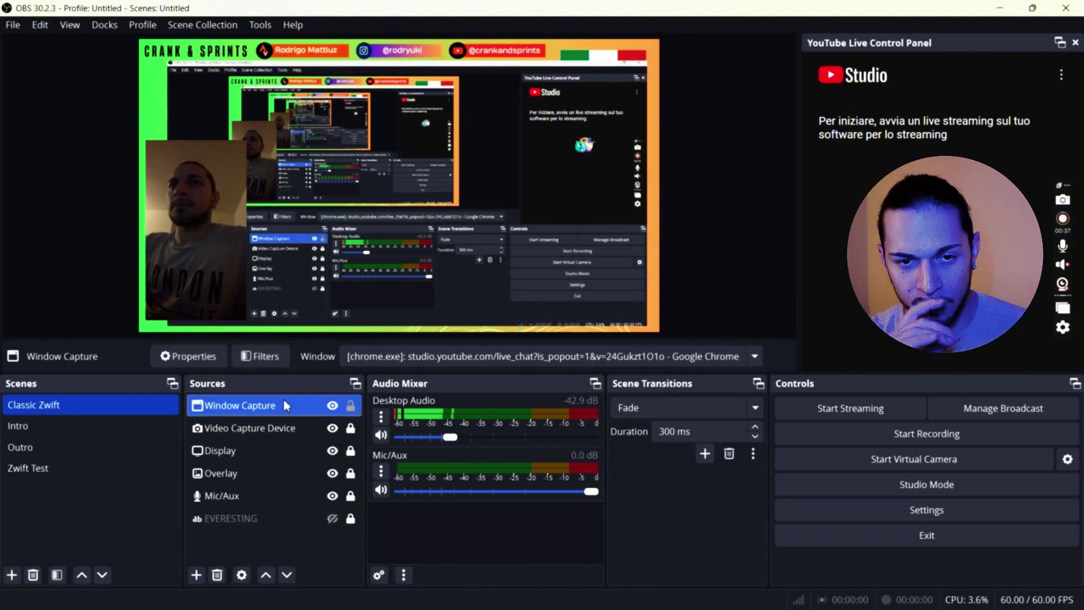
double_click(283, 404)
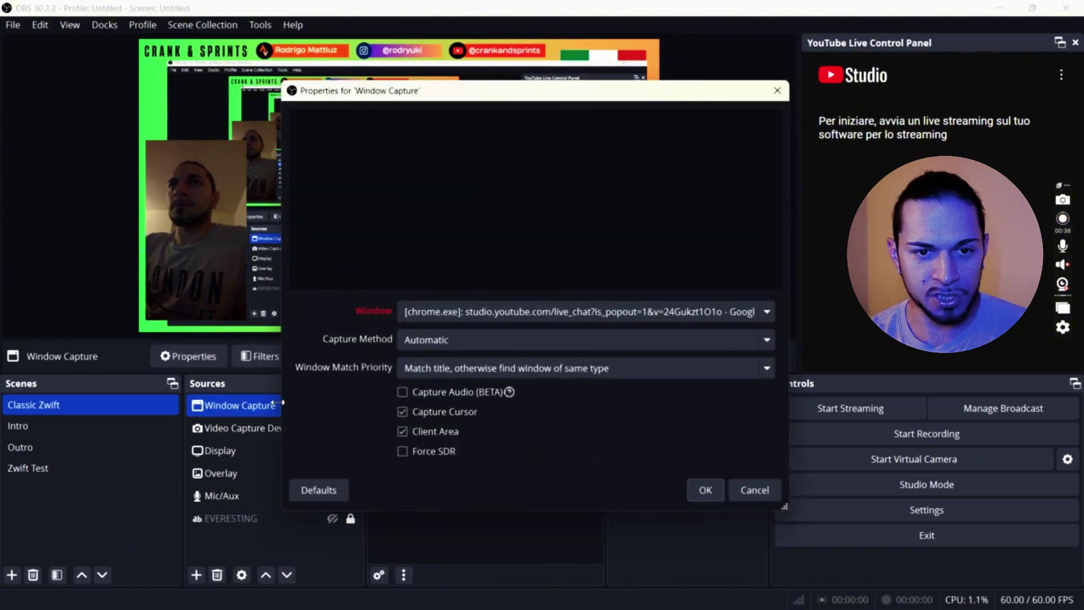
left_click(778, 92)
- Lock the Video Capture Device webcam and hide it from the Classic Zwift scene
left_click(303, 436, "ctrl")
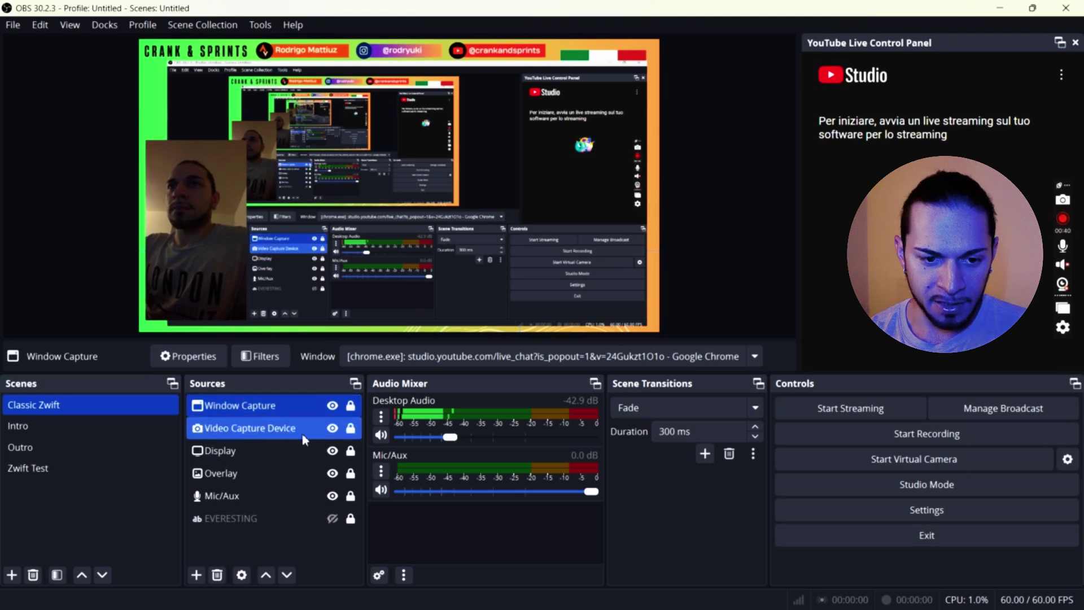
left_click(276, 427)
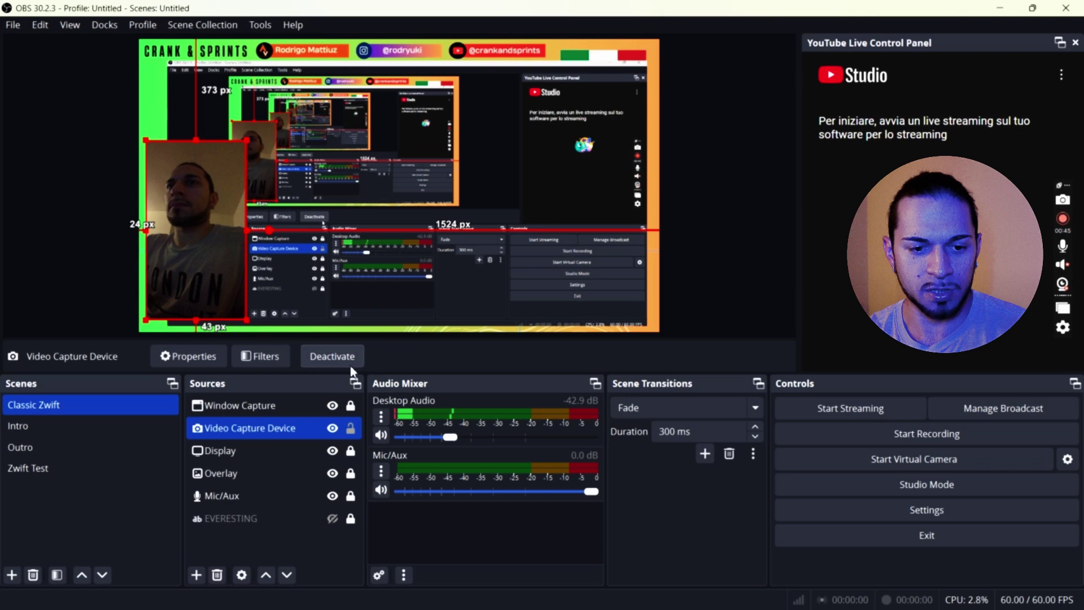
left_click(351, 428)
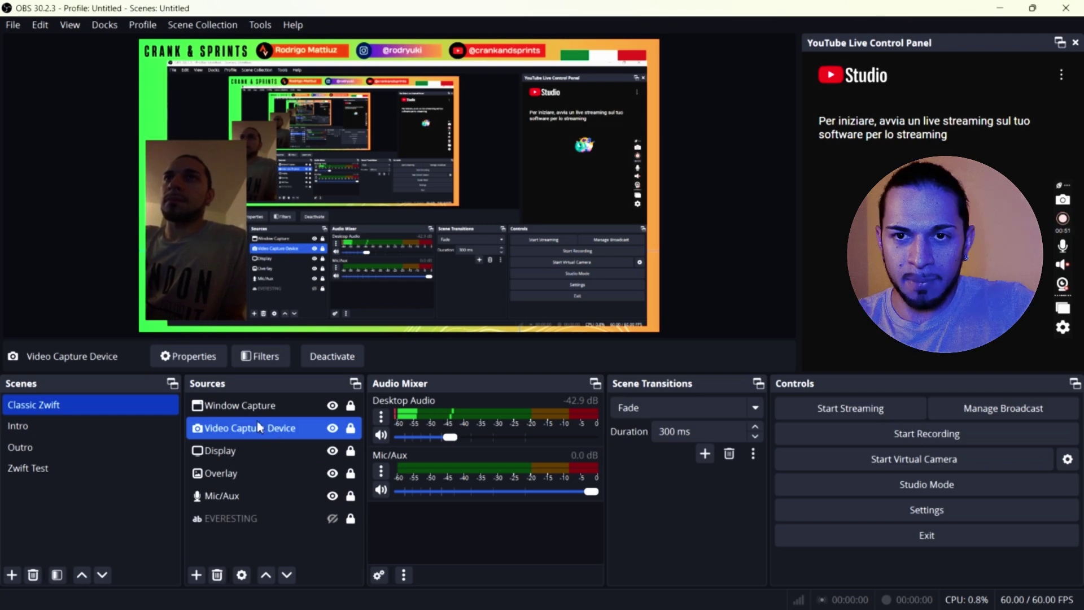
left_click(332, 428)
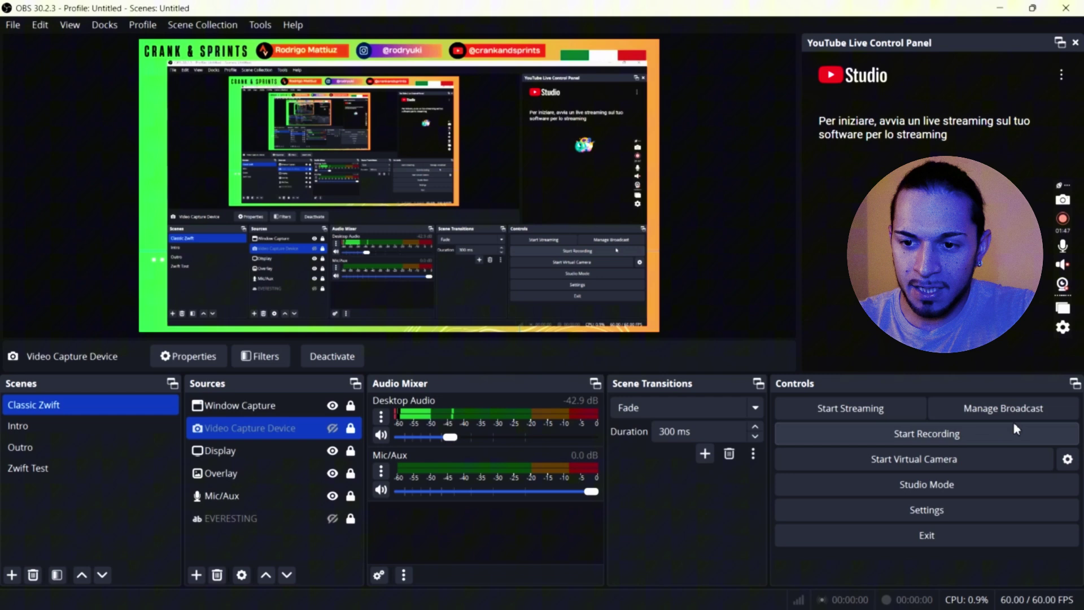
- Start a new YouTube broadcast and title it 'Tour de Zwift Stage 2 Snowman'
left_click(998, 413)
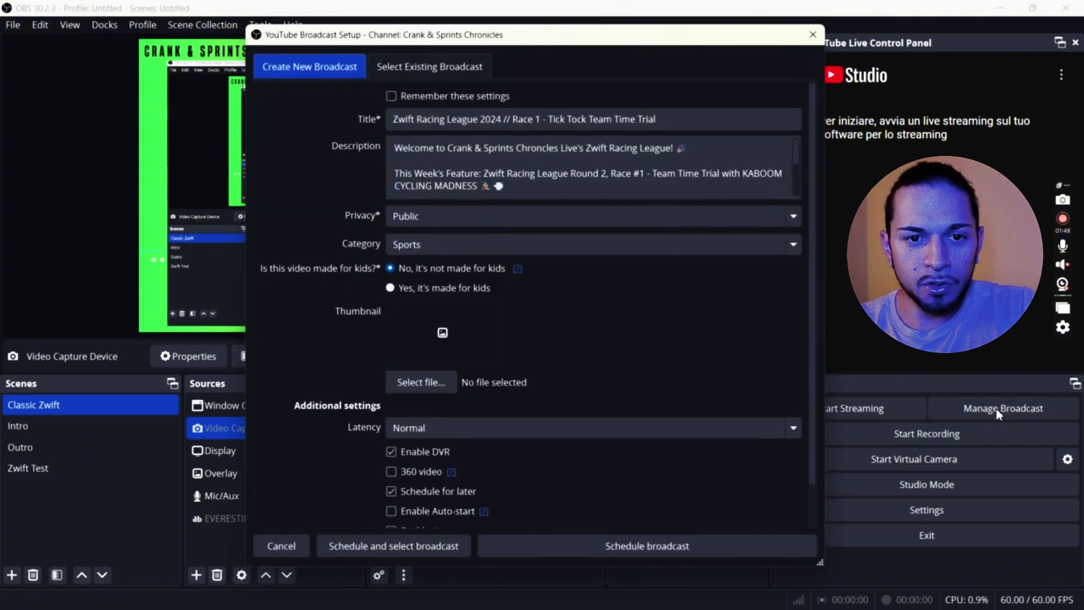
left_click(422, 69)
left_click(334, 69)
triple_click(407, 115)
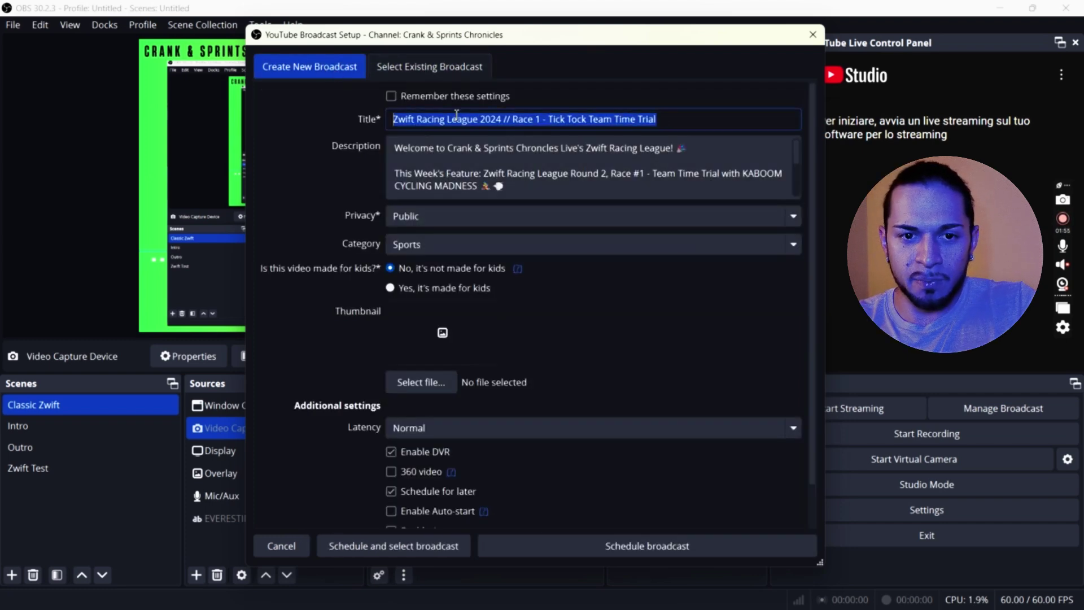
type("Tour de ")
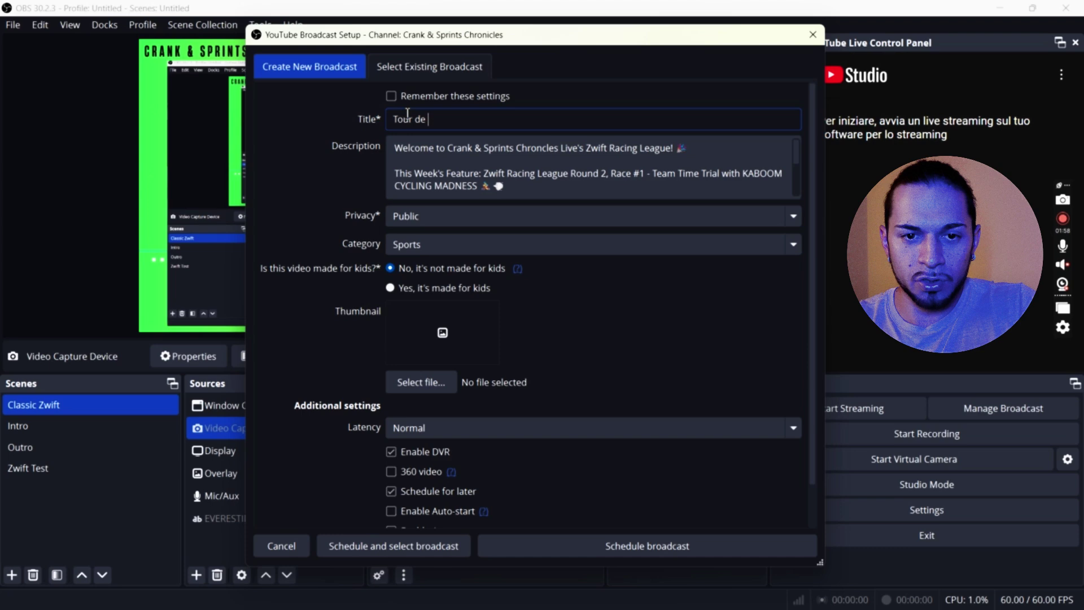
type("Zwi")
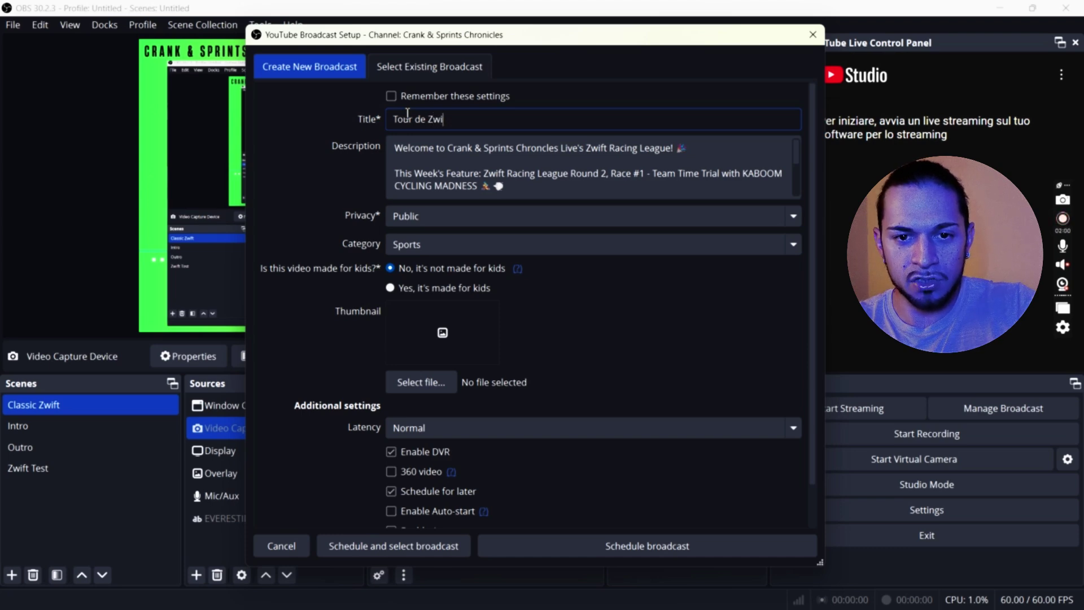
type("ft Stage 2 S")
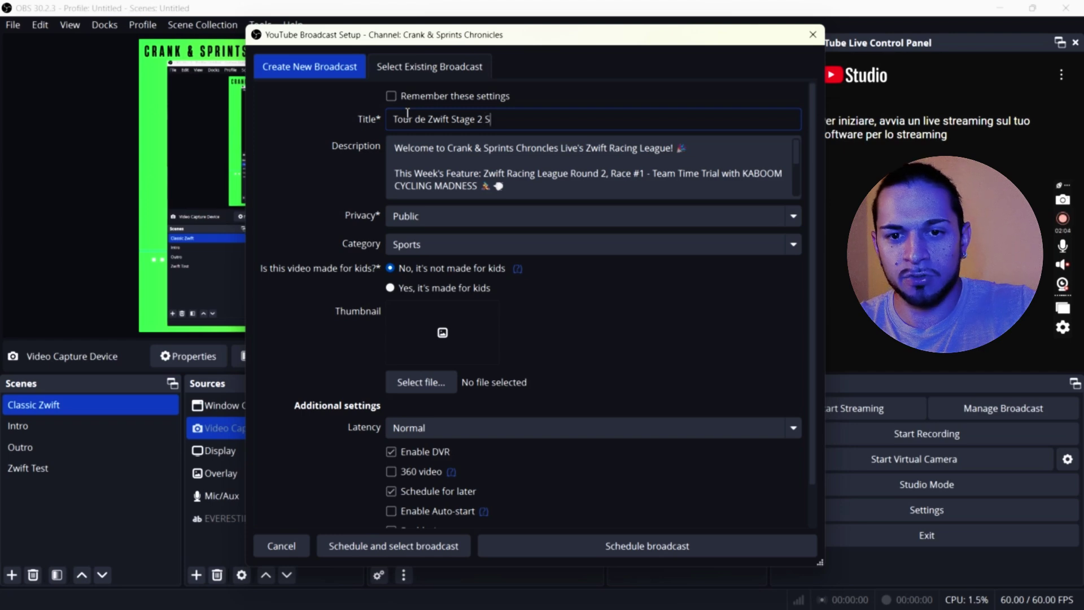
type("nowman")
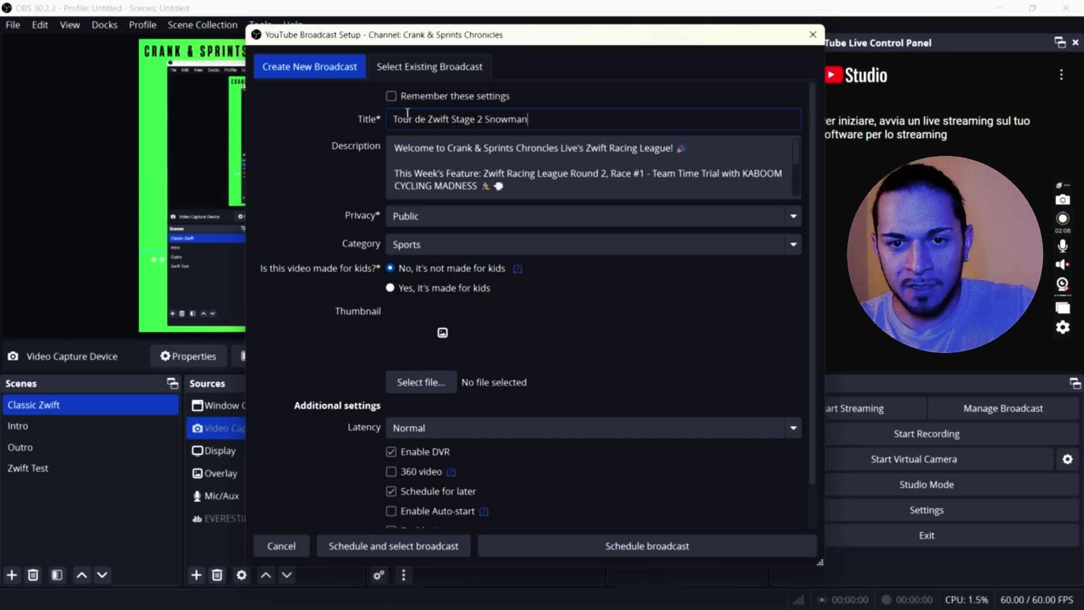
- Paste a new description paragraph, end the first line with 'Tour De Zwift 2025', and select the old event paragraphs
left_click_drag(506, 186, 400, 173)
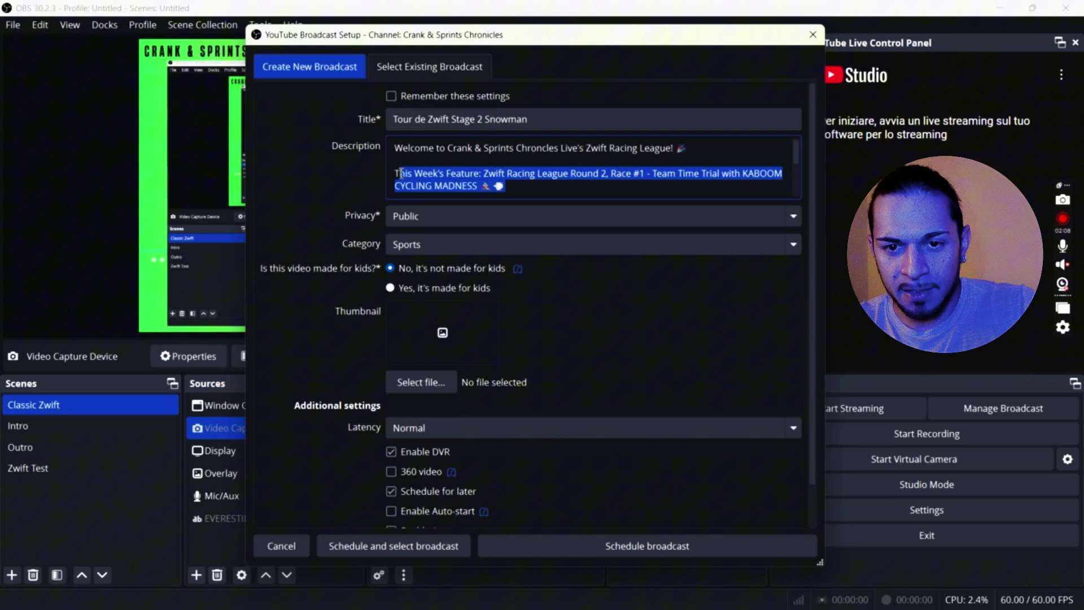
key("BackSpace")
key("BackSpace")
key("ctrl+v")
left_click_drag(586, 148, 690, 151)
type("Tour")
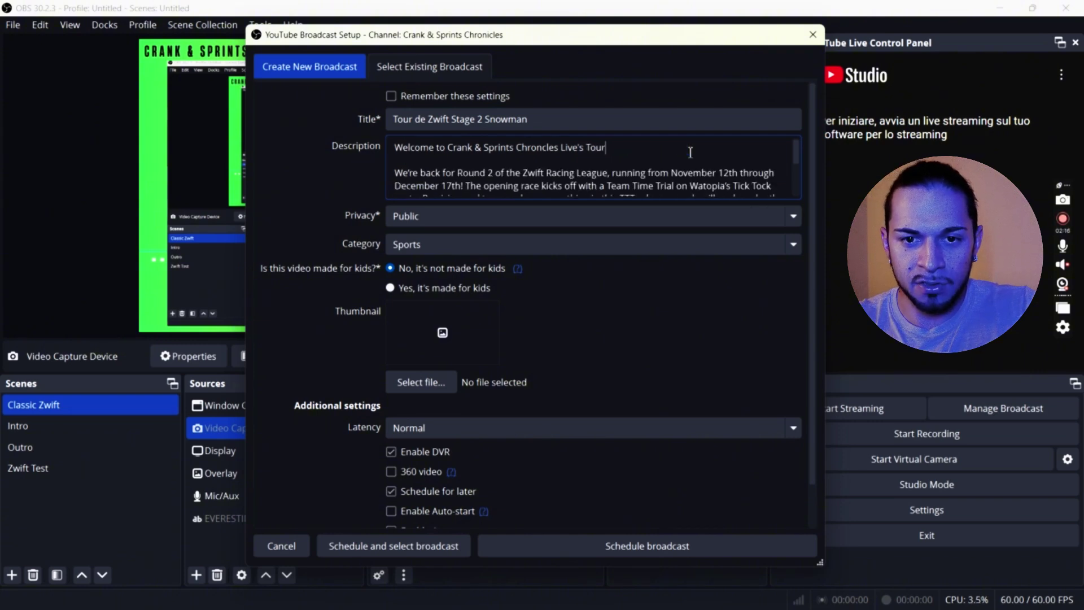
type(" De Zwift 2025")
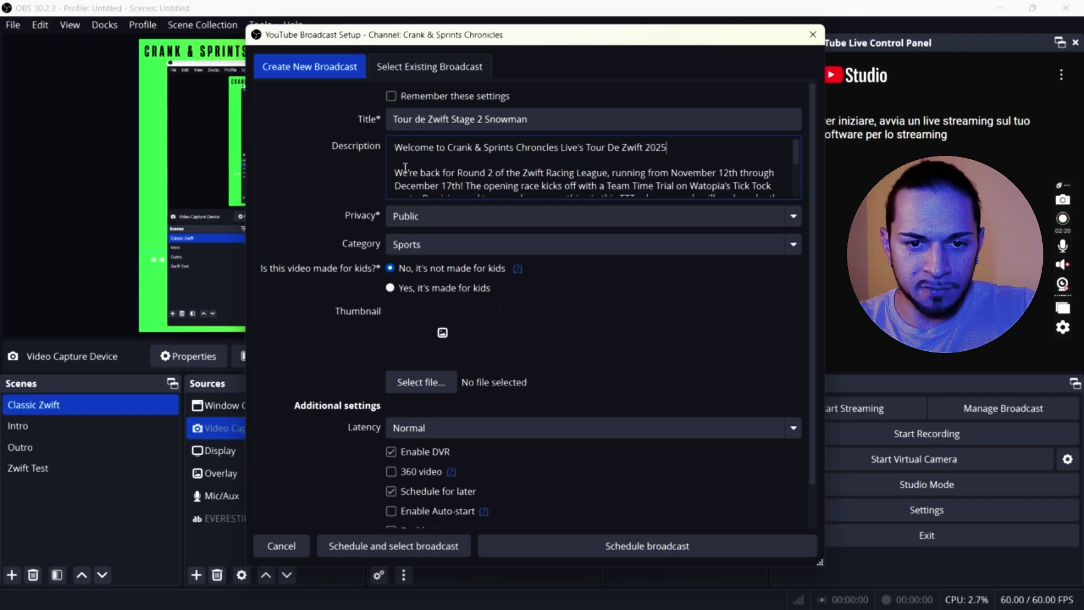
left_click_drag(397, 171, 773, 162)
- Make the description 'I am going to ride category A second stage tour de zwift', cut extra hashtags, add #tourdezwift
key("BackSpace")
type("I am g")
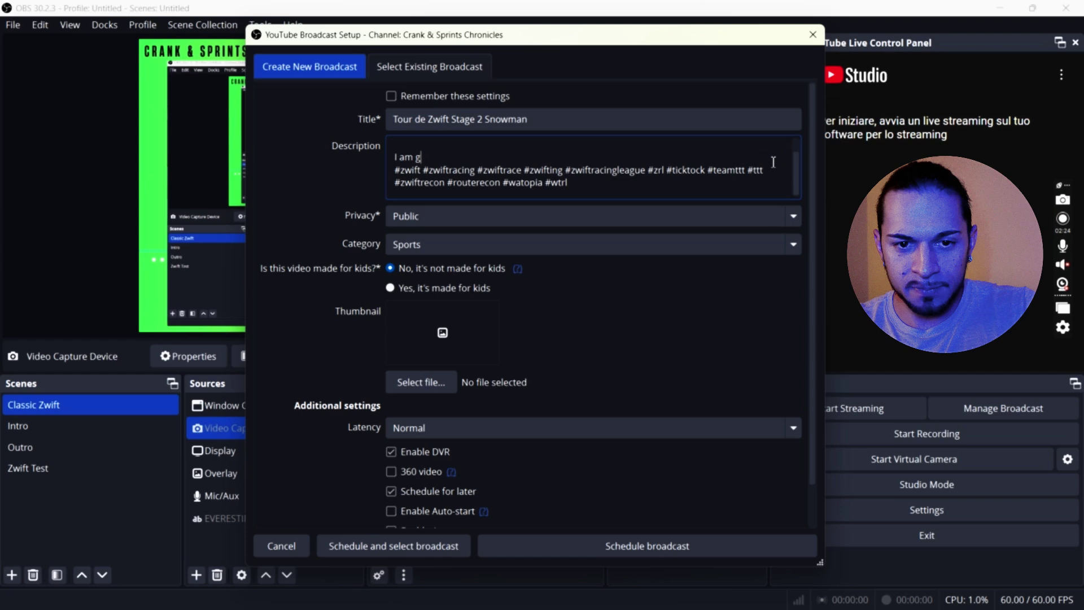
type("oing to ride cat")
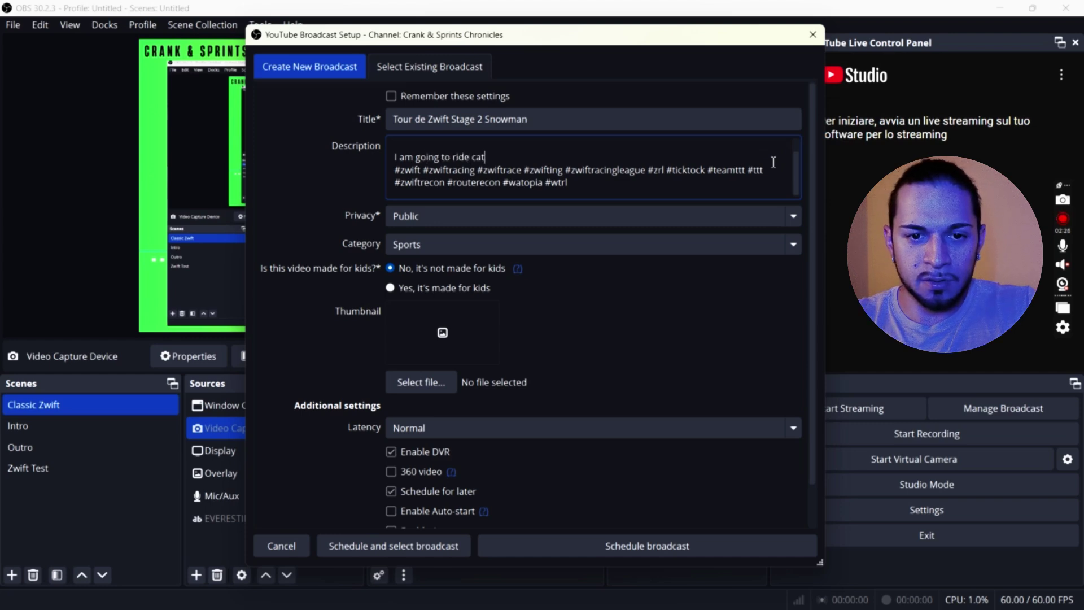
type("egory A se")
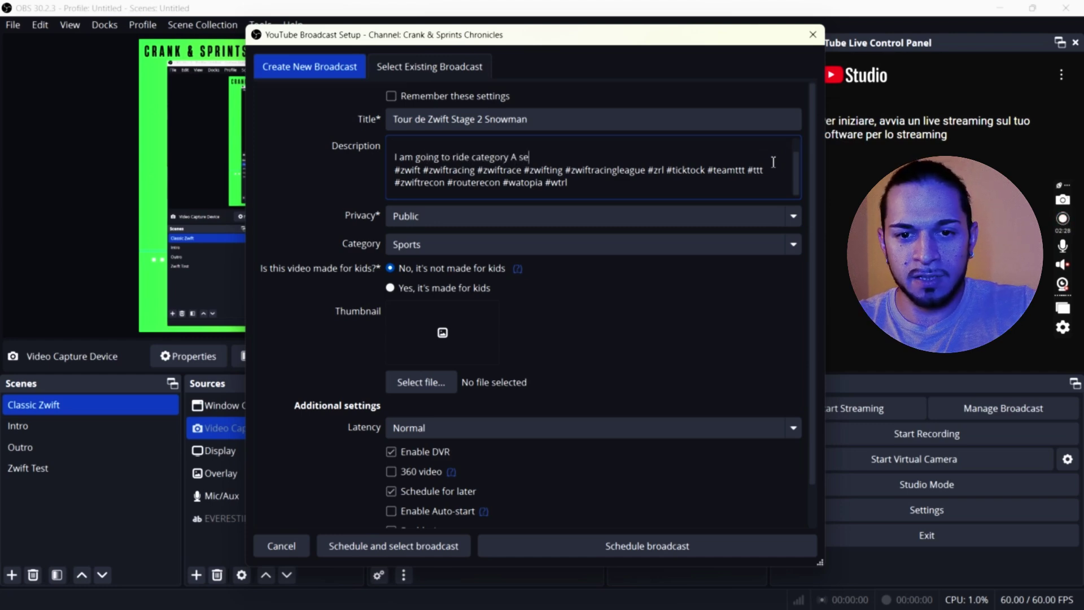
type("cond stage tour d")
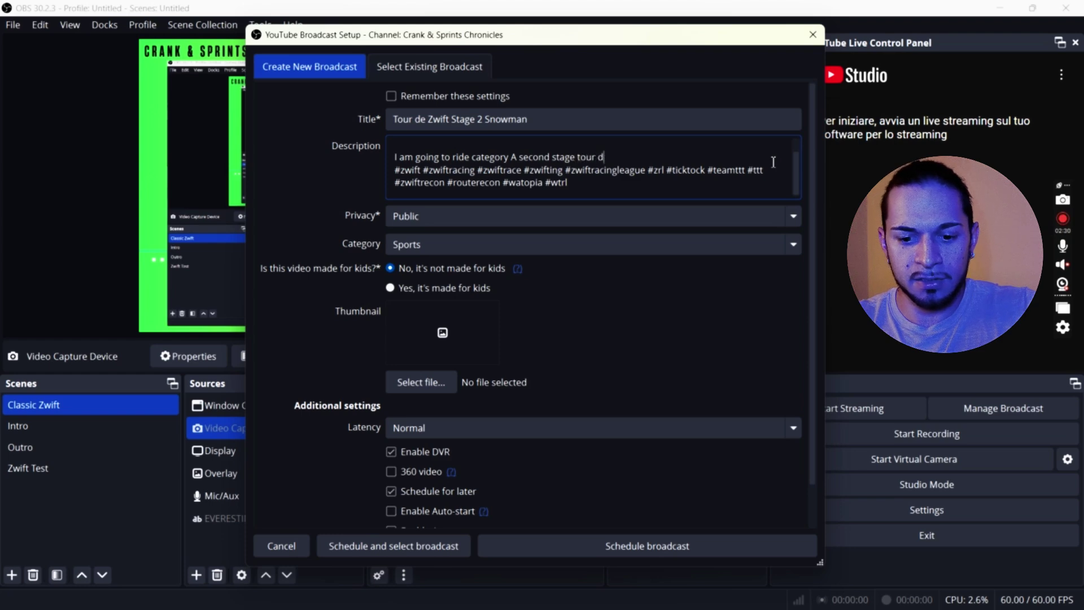
type("e zwift")
key("Return")
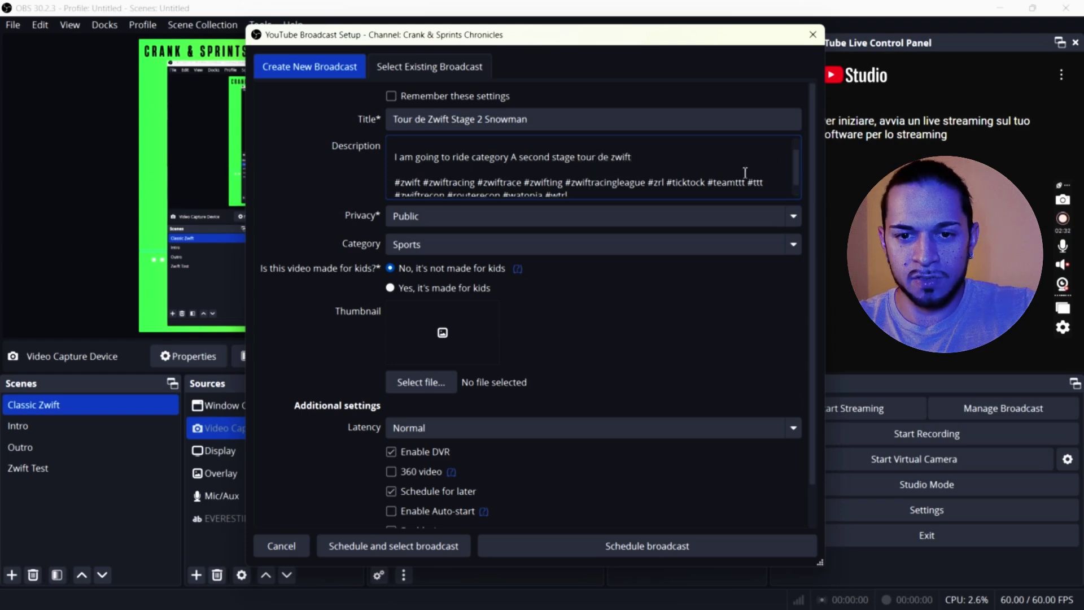
scroll(745, 172, "down", 1)
left_click_drag(608, 174, 571, 163)
key("BackSpace")
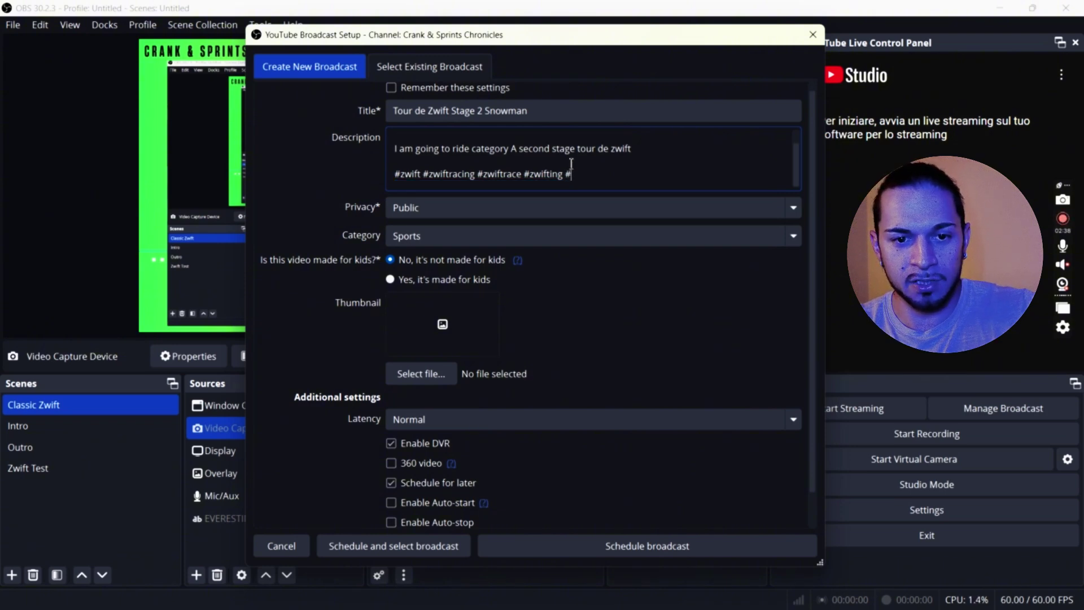
type("tou")
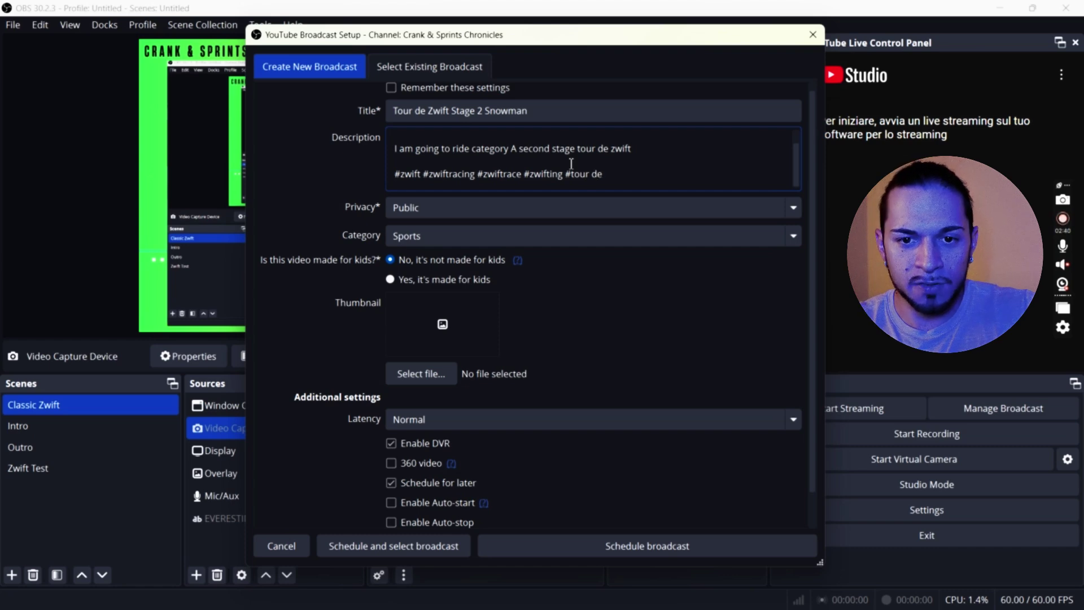
type("rdezwift")
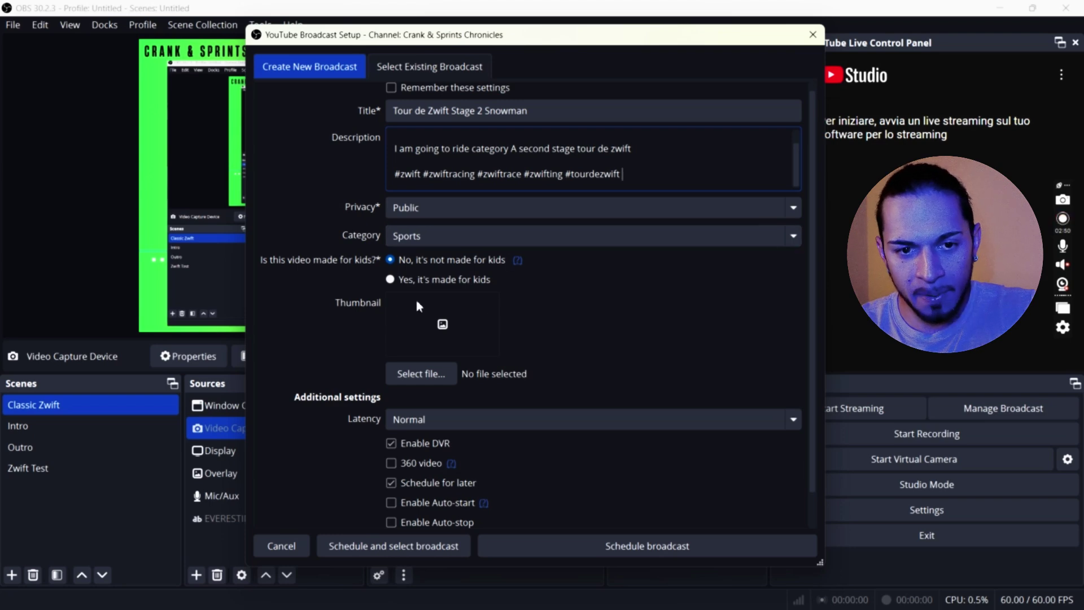
- Set the broadcast thumbnail to the Tour De Zwift Stage 2 image from Downloads
left_click(414, 374)
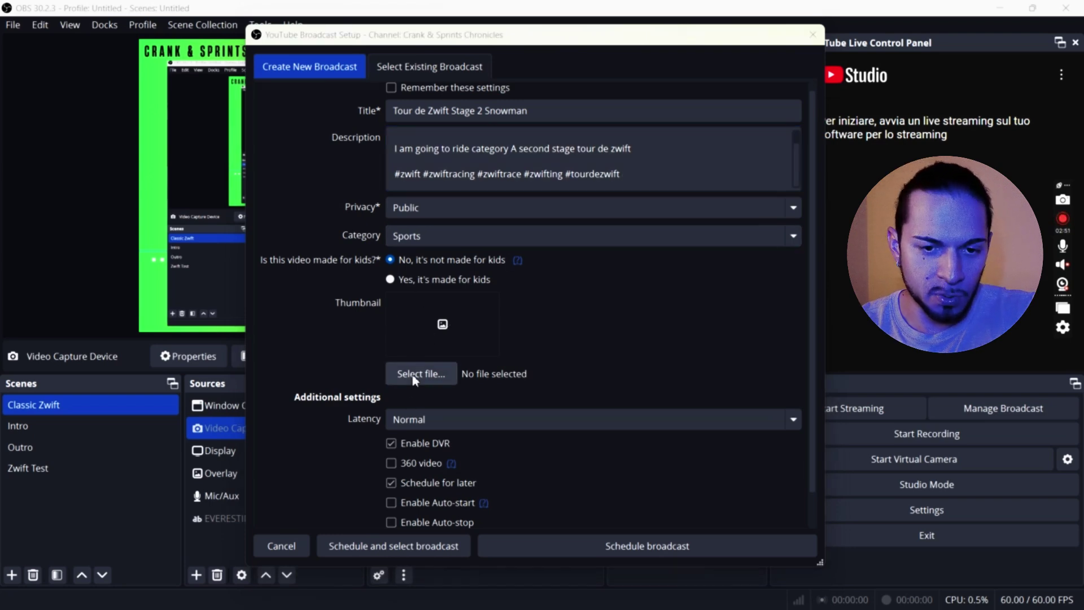
left_click(305, 231)
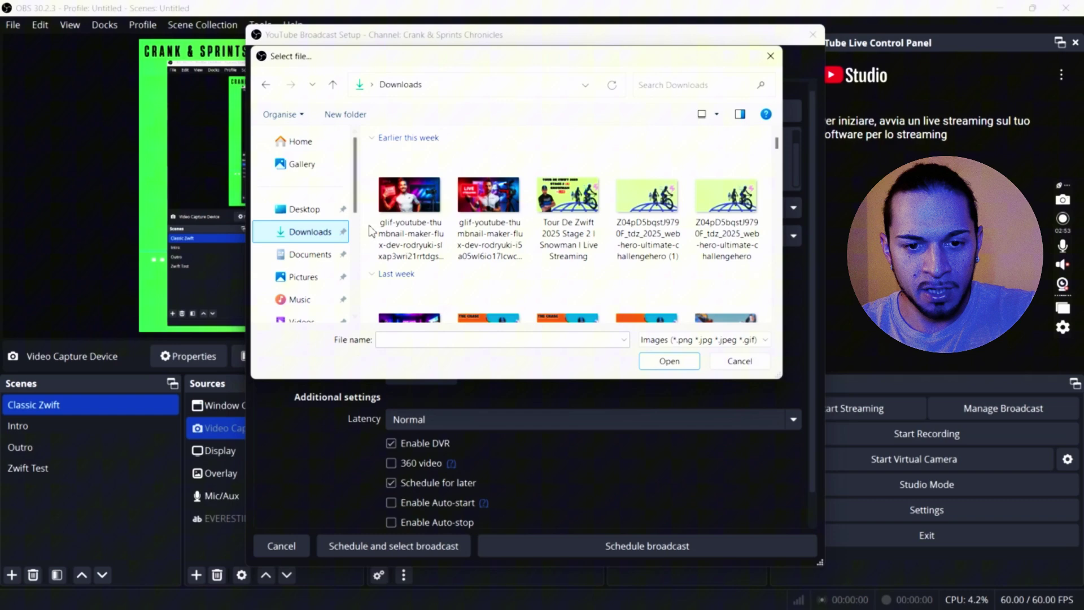
left_click(589, 201)
double_click(589, 201)
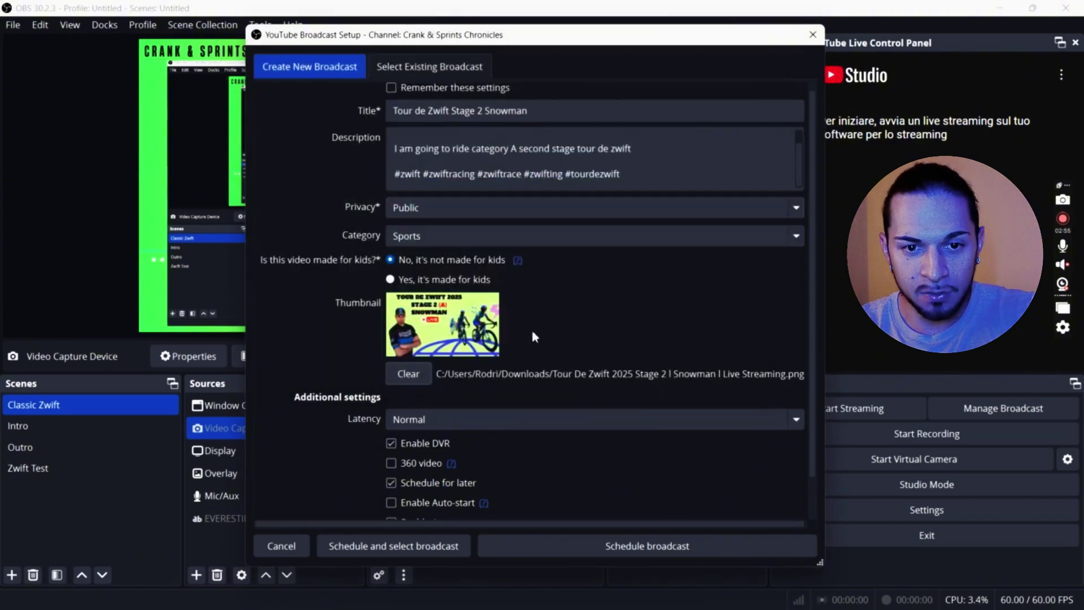
- Change the scheduled start hour to 20, for 16/01/2025 20:55
scroll(593, 338, "down", 1)
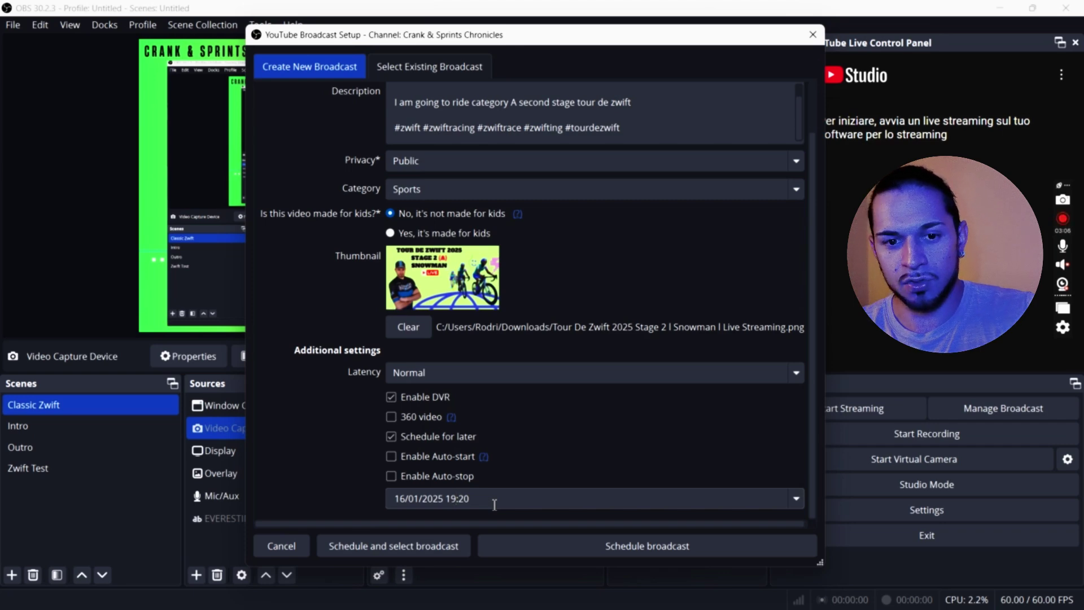
key("BackSpace")
key("BackSpace")
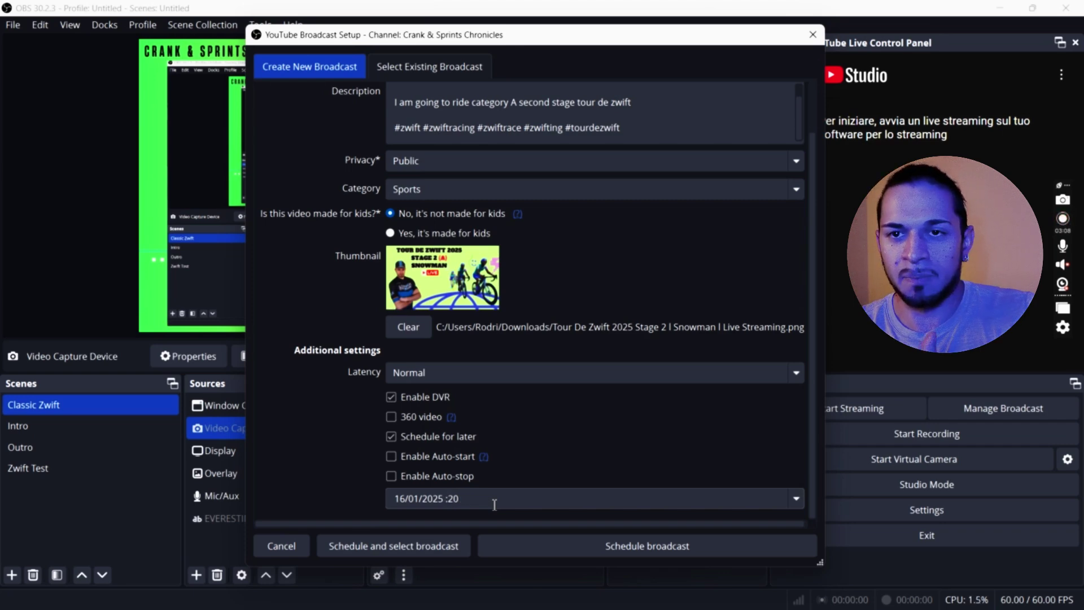
type("20")
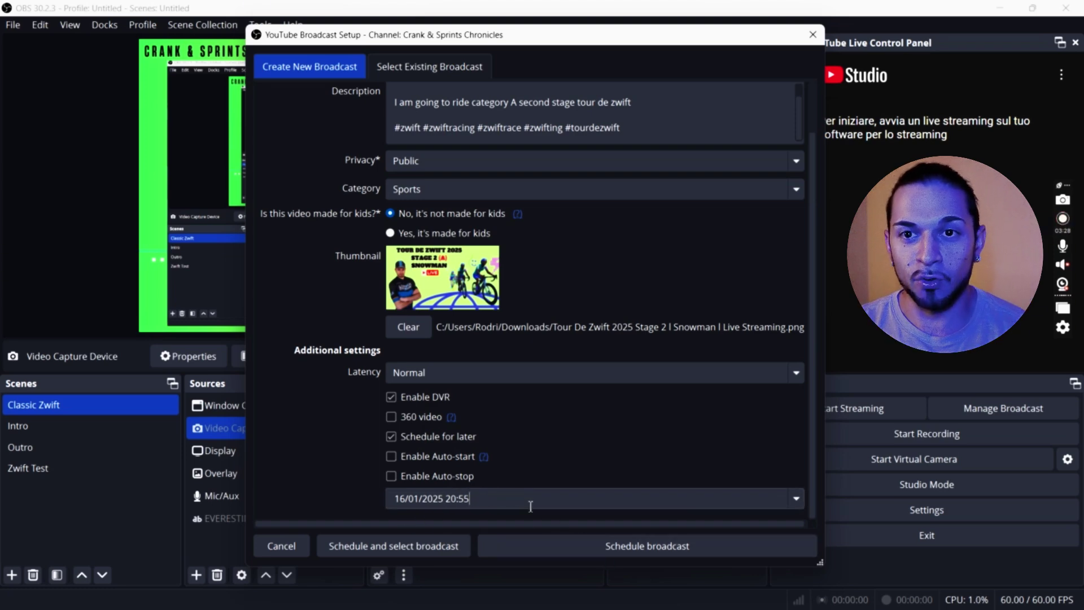
- Schedule the broadcast, then select the Stage 2 Snowman broadcast as the existing one and start streaming
left_click(591, 544)
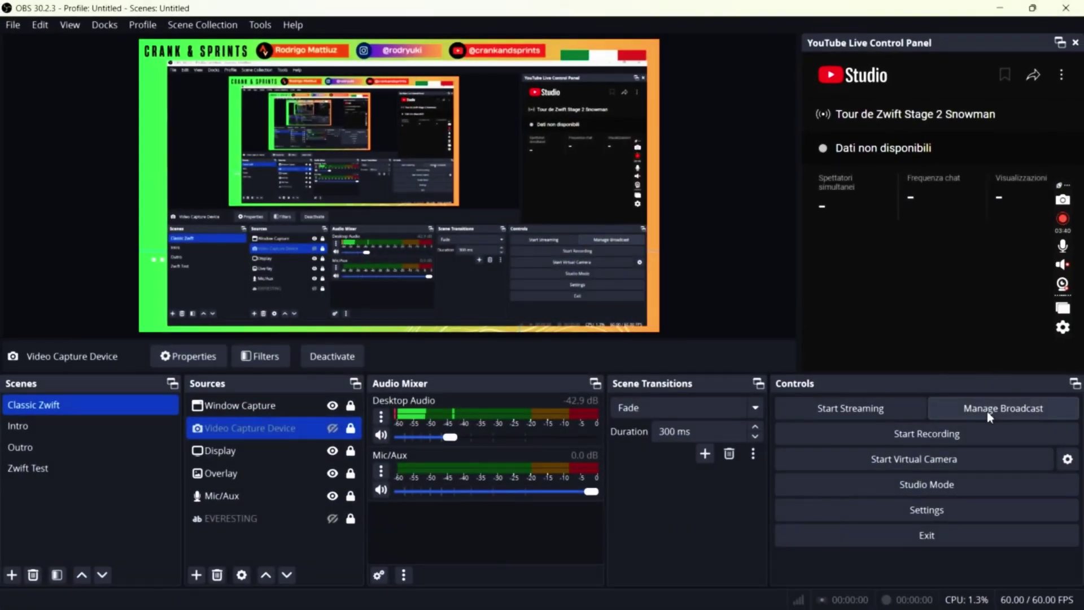
left_click(987, 411)
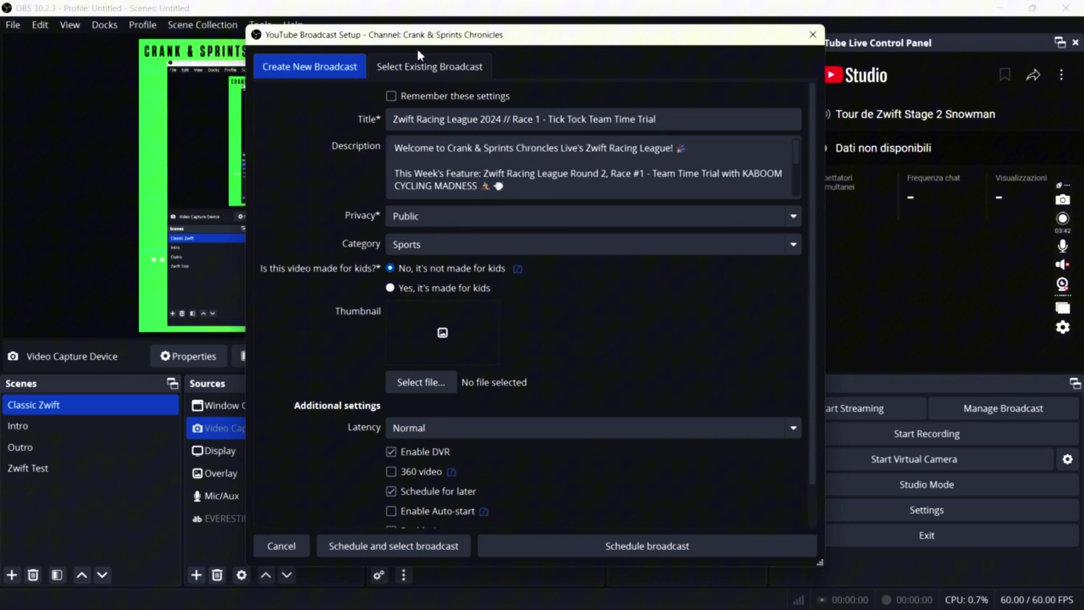
left_click(433, 67)
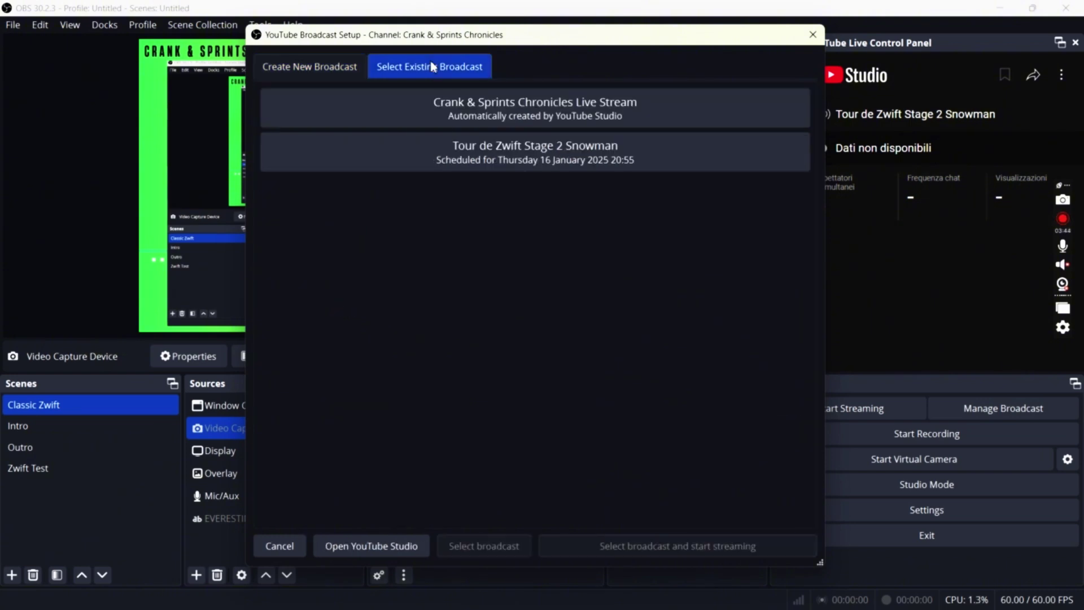
left_click(520, 153)
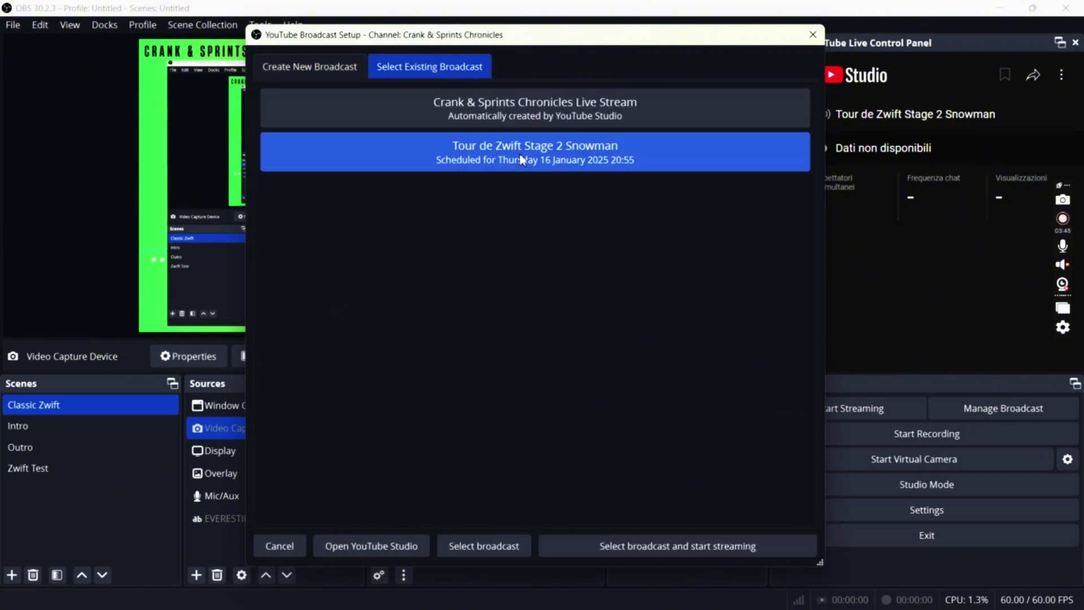
left_click(633, 546)
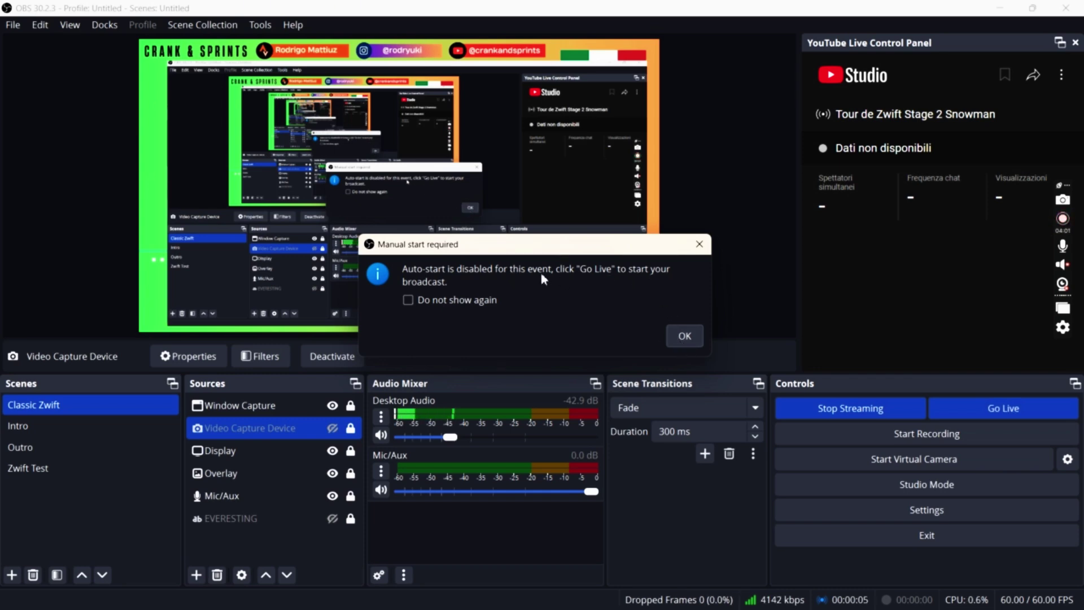
- Dismiss the manual-start notice and go from the channel page to YouTube Studio's Channel content
left_click(684, 336)
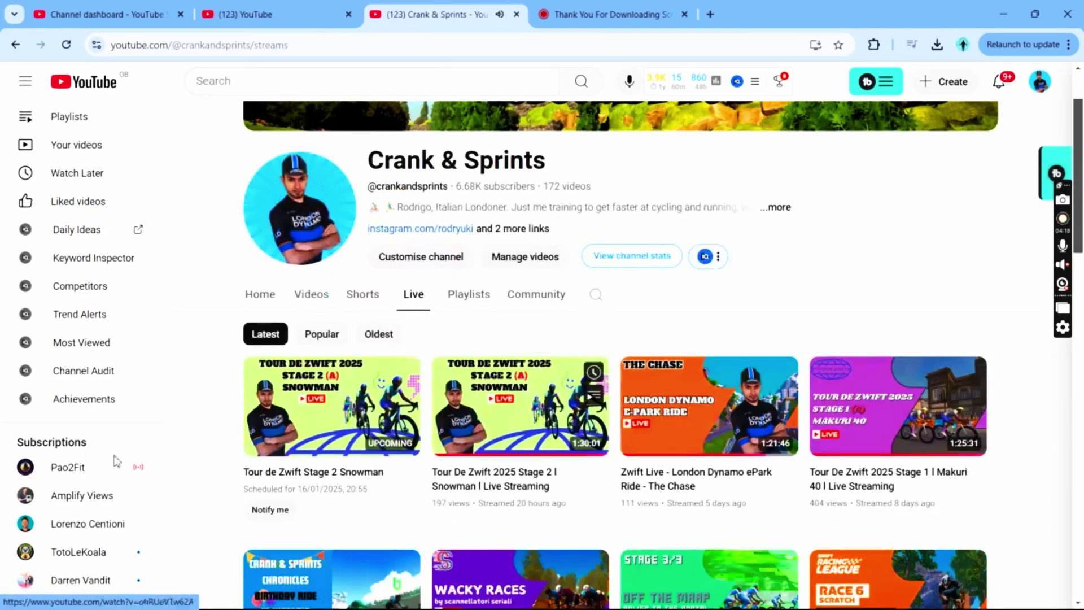
scroll(813, 188, "up", 2)
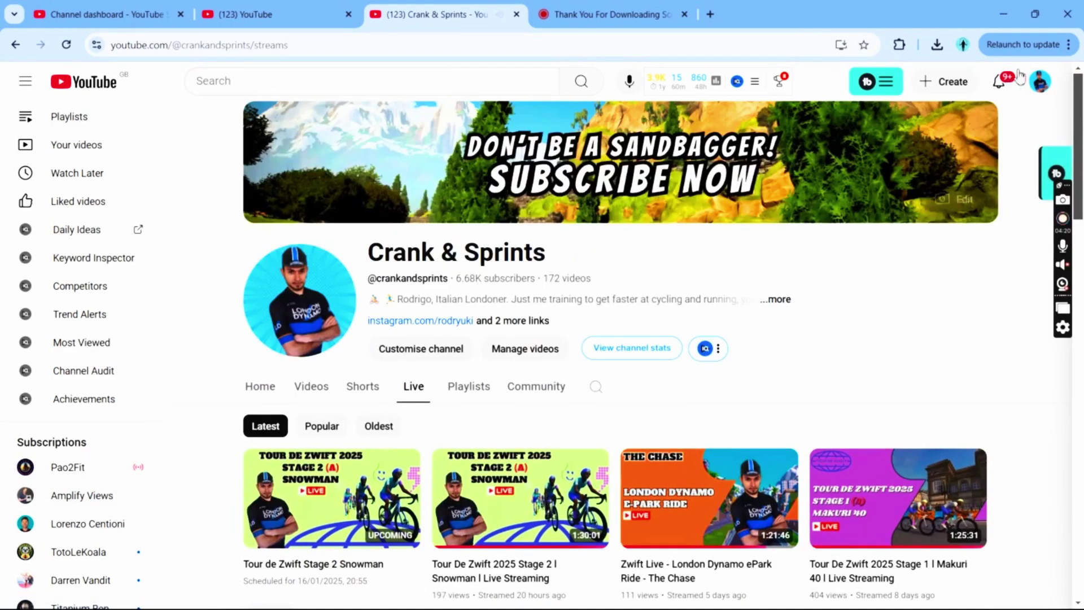
left_click(1051, 84)
left_click(917, 262)
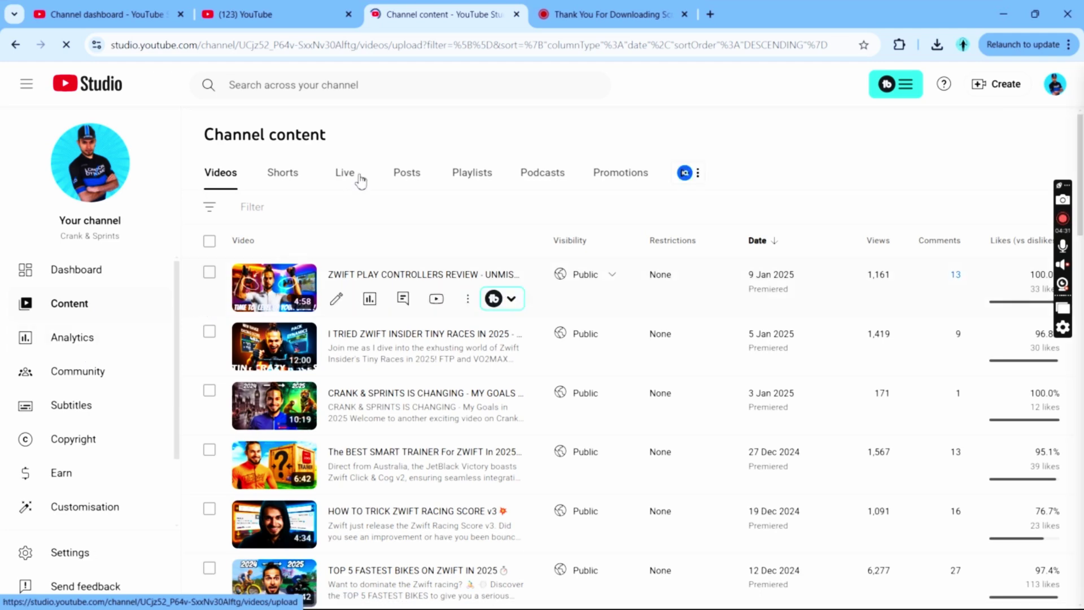
- Open the Live tab and launch the Live Control Room for the upcoming Stage 2 Snowman stream
left_click(358, 175)
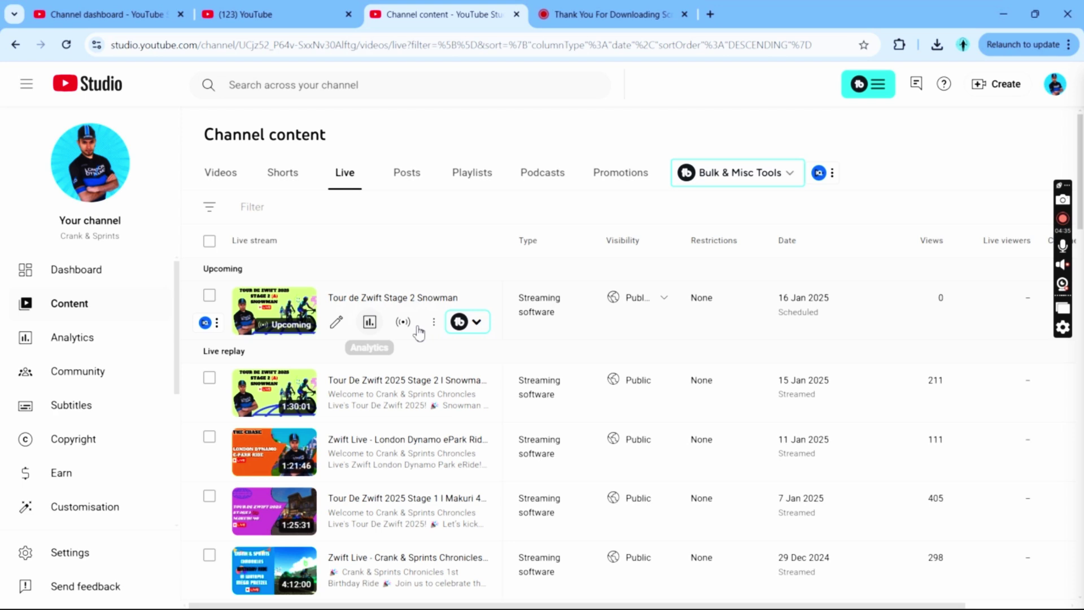
left_click(403, 322)
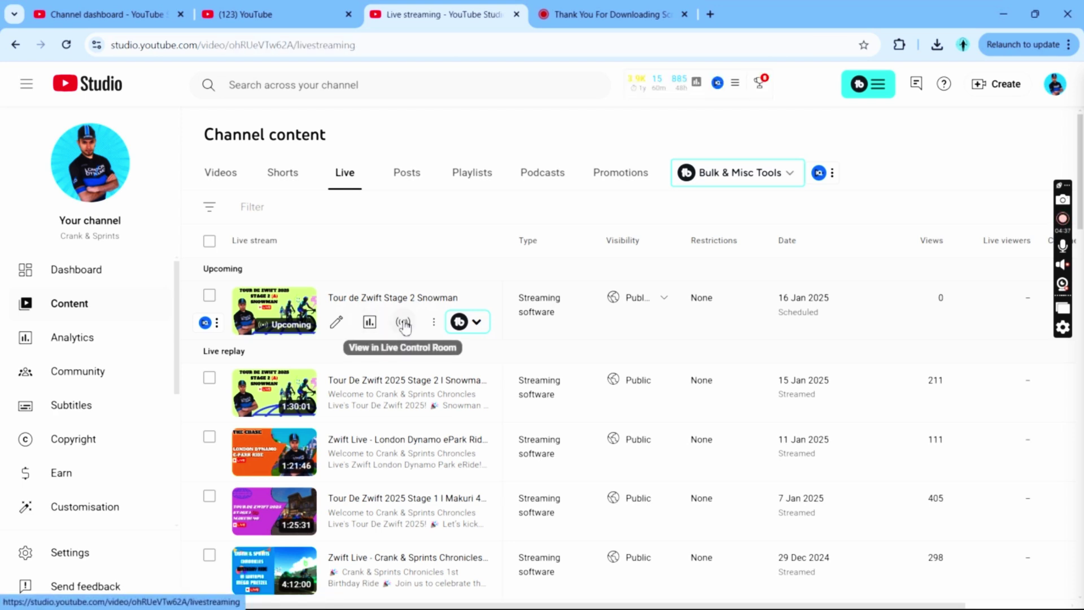